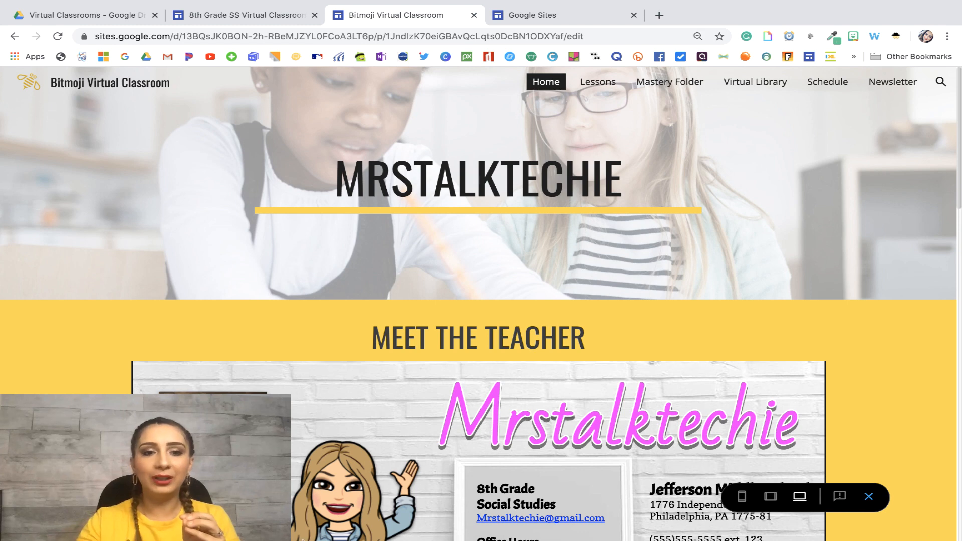
Look over the Meet the Teacher section in the example site's preview and close that site.
scroll(23, 390, down, 5)
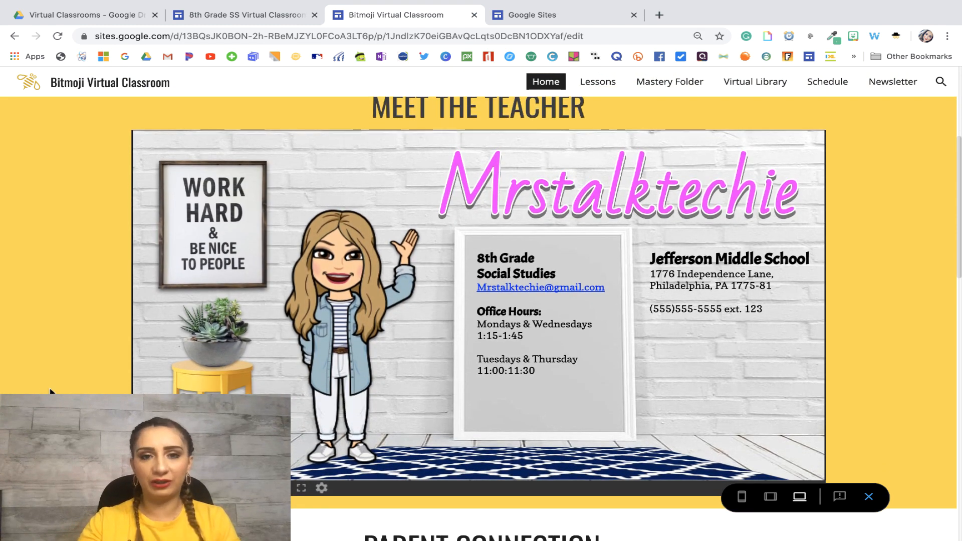
scroll(50, 390, up, 1)
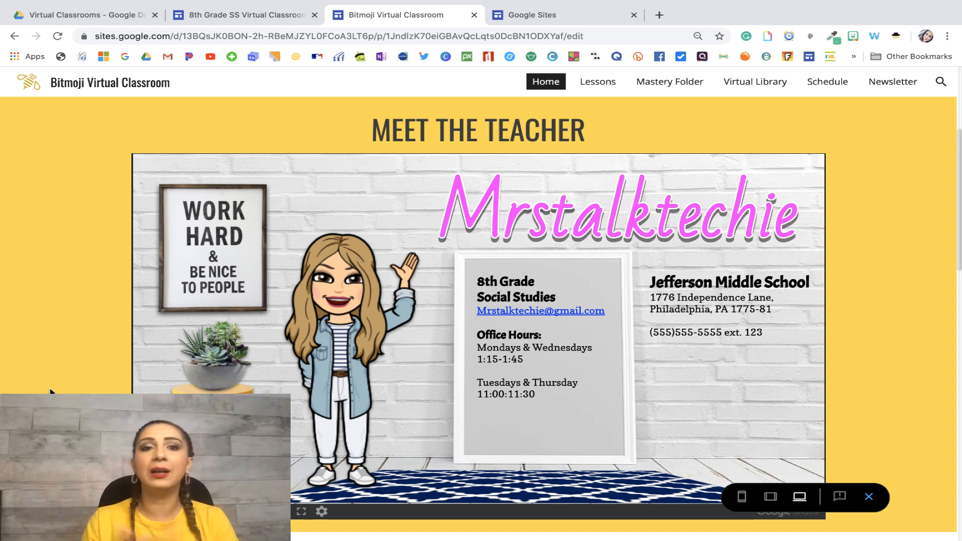
key(super+w)
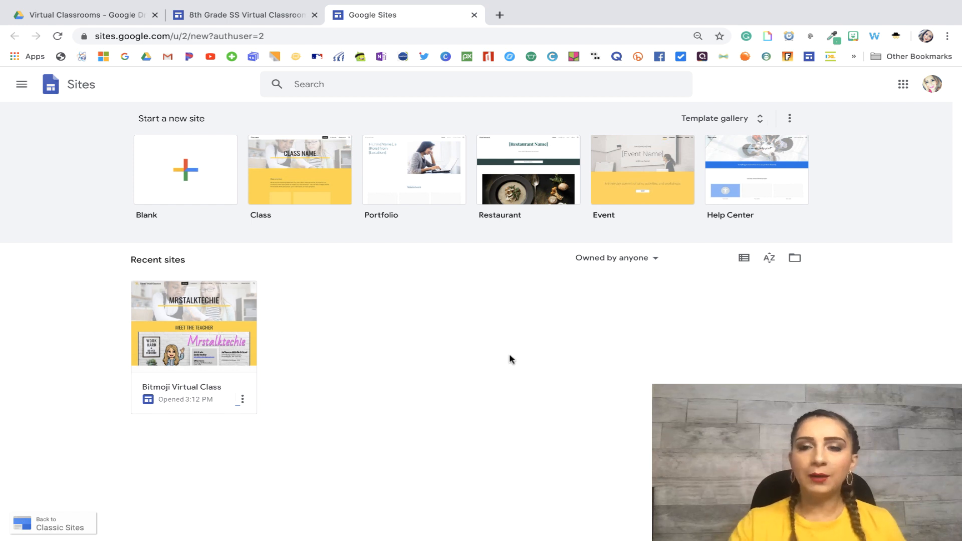
Create a new site from the Class template in the Education category and name it Virtual Classroom 2.
click(712, 119)
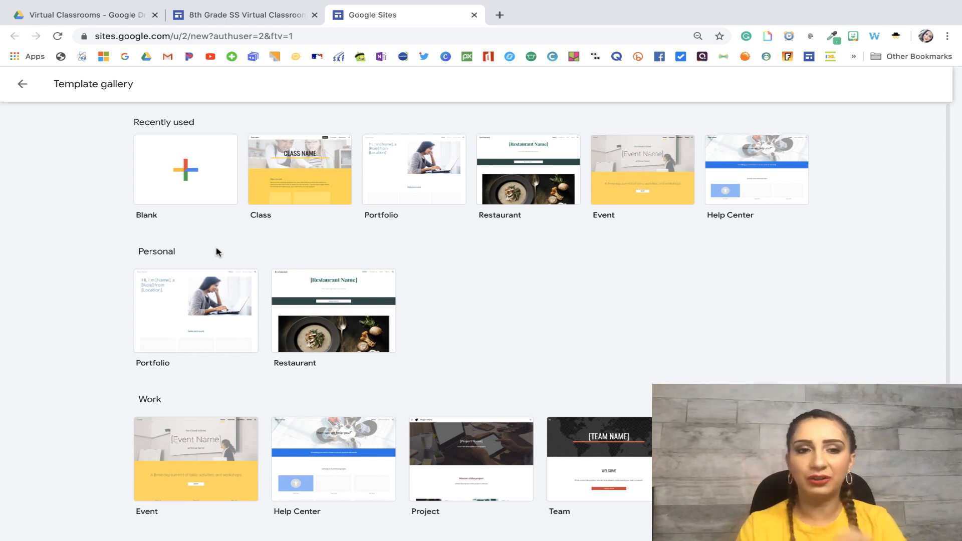
scroll(216, 251, down, 3)
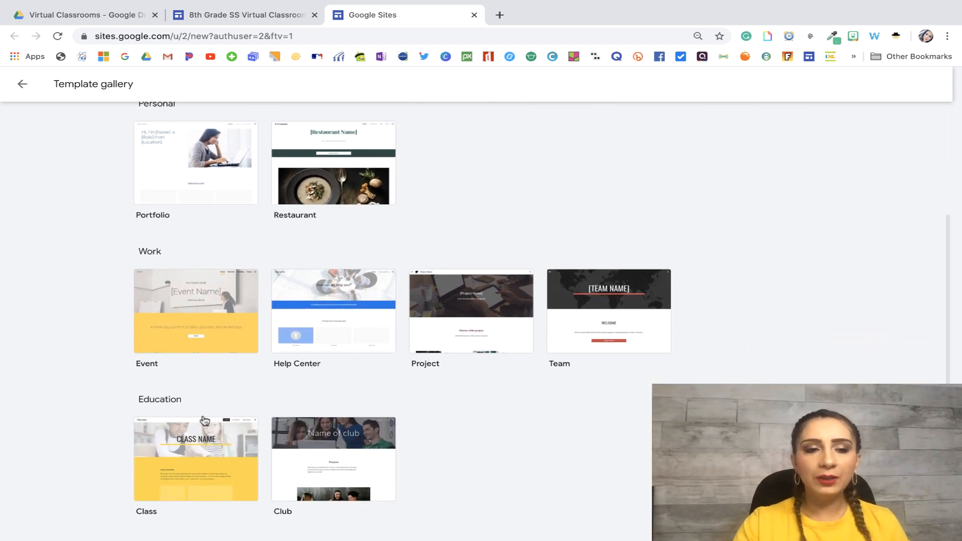
click(207, 459)
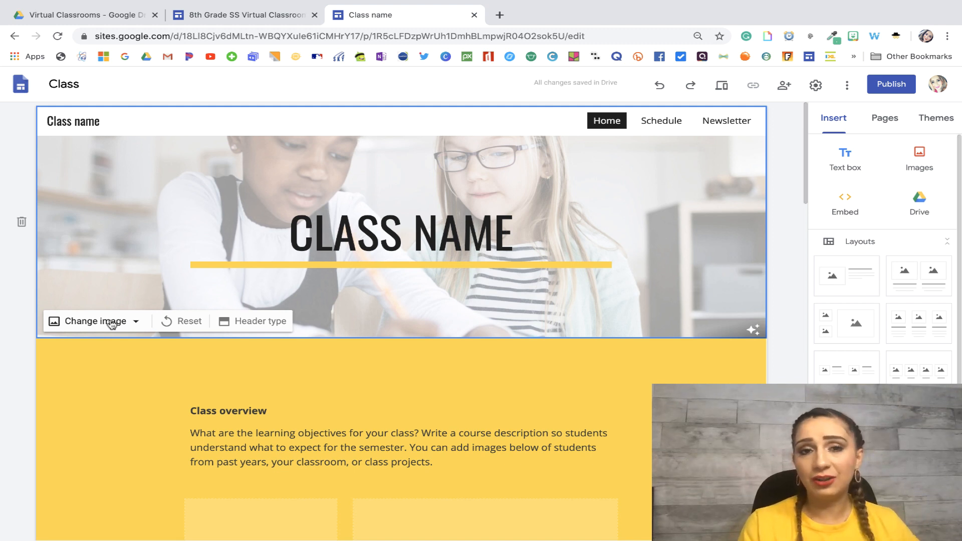
click(86, 85)
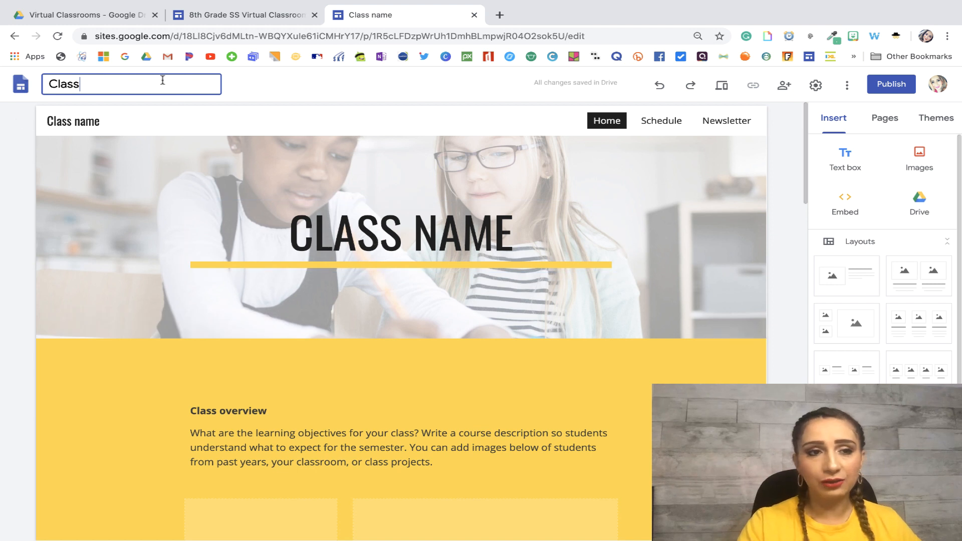
drag(106, 86, 32, 80)
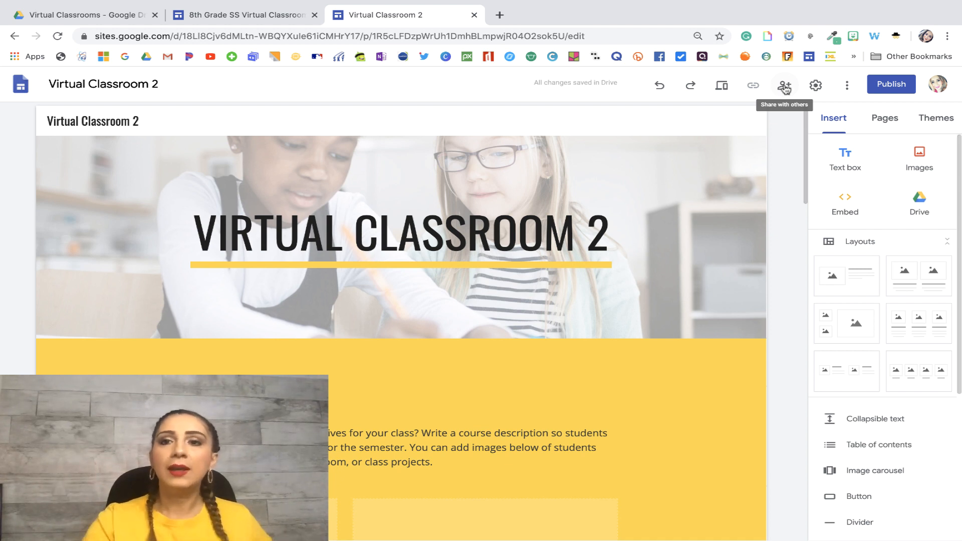
Review the site settings for navigation mode, brand images, viewer tools and the announcement banner.
click(817, 89)
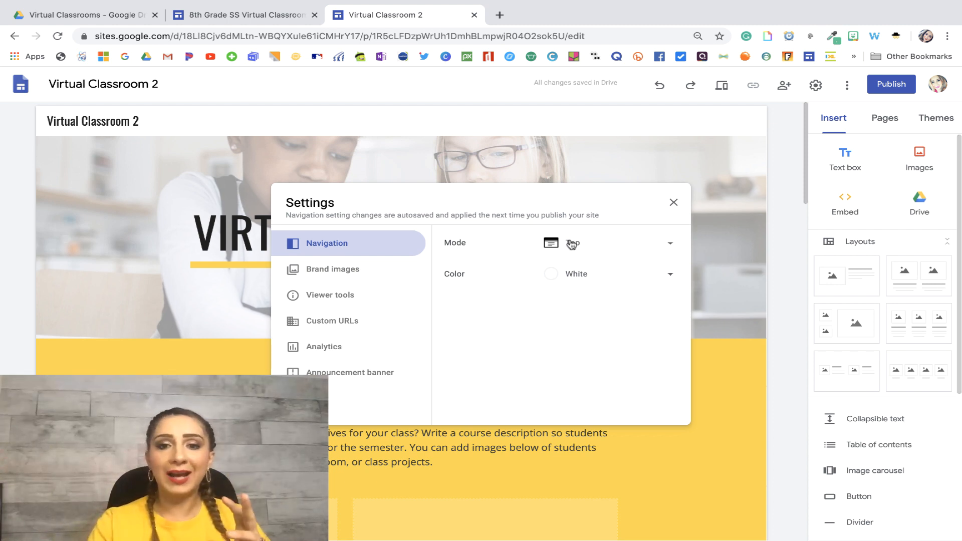
click(596, 247)
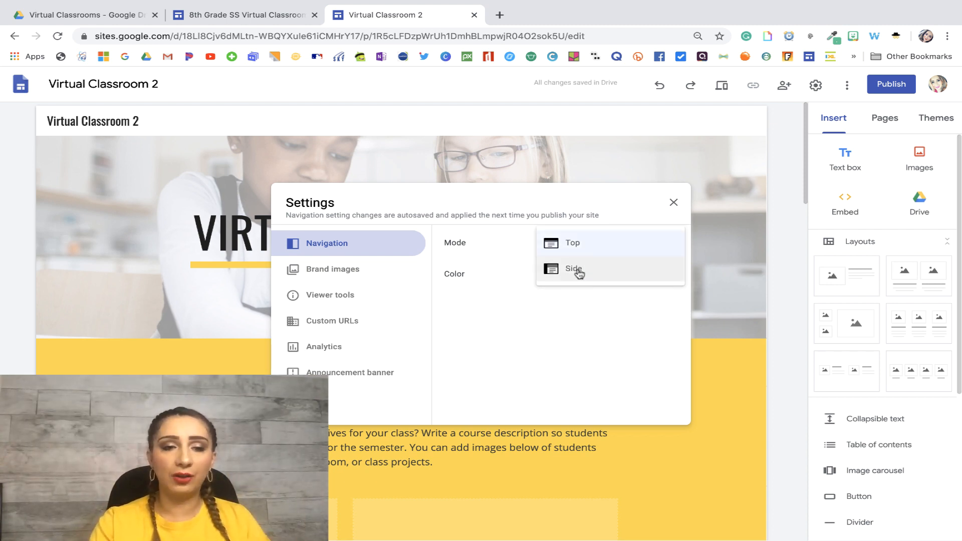
click(568, 354)
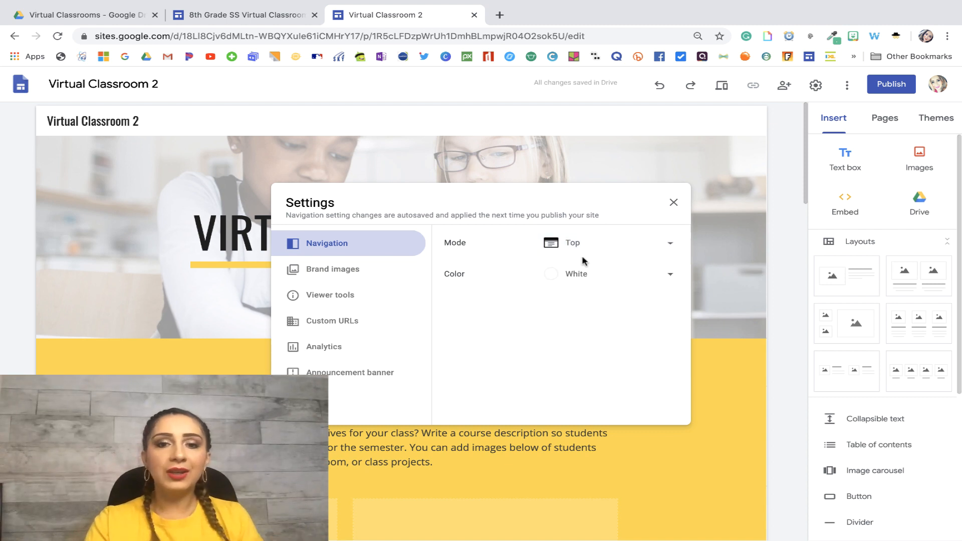
click(329, 273)
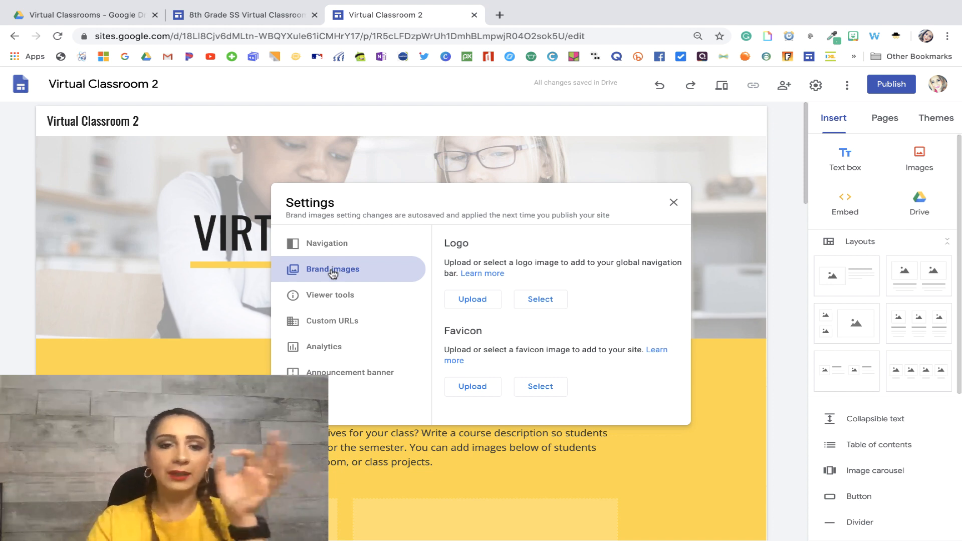
click(340, 300)
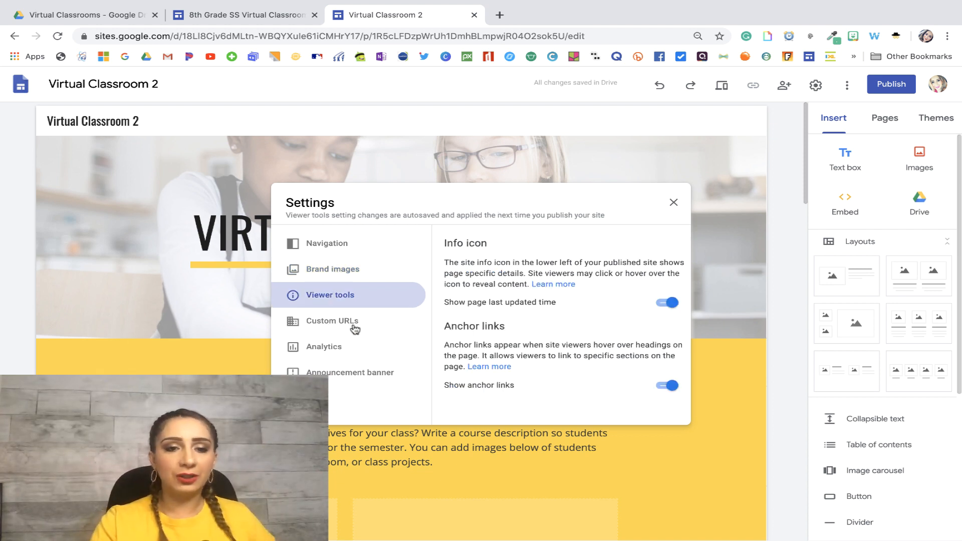
click(330, 372)
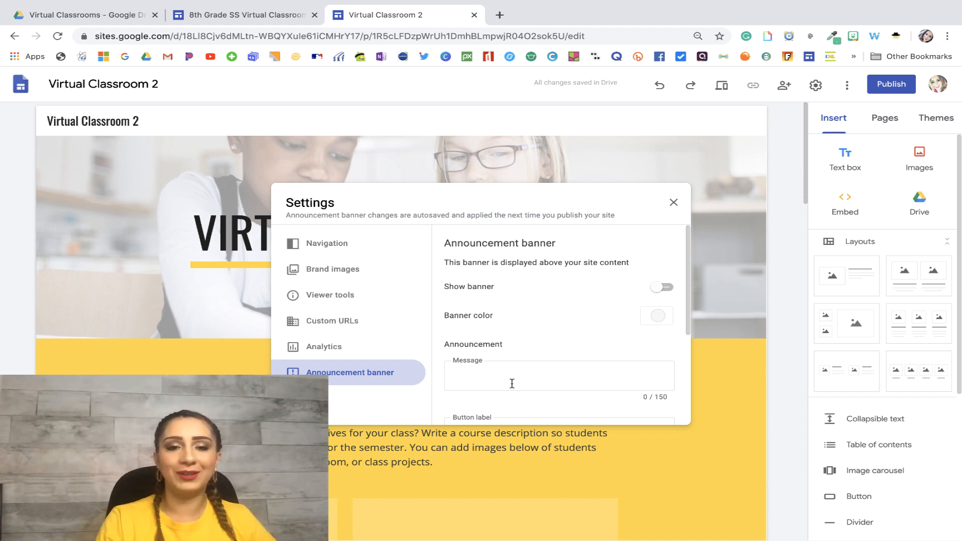
scroll(512, 384, down, 2)
scroll(461, 376, down, 1)
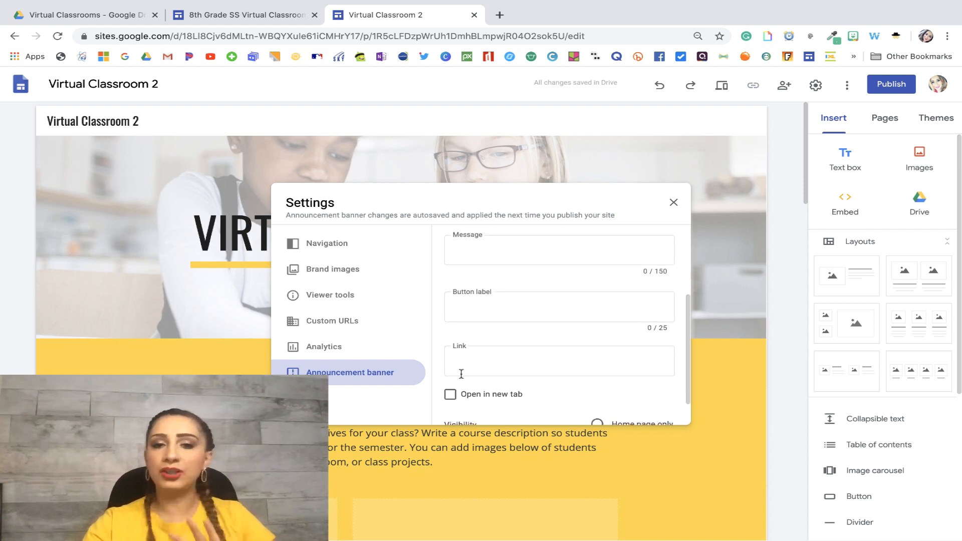
click(673, 204)
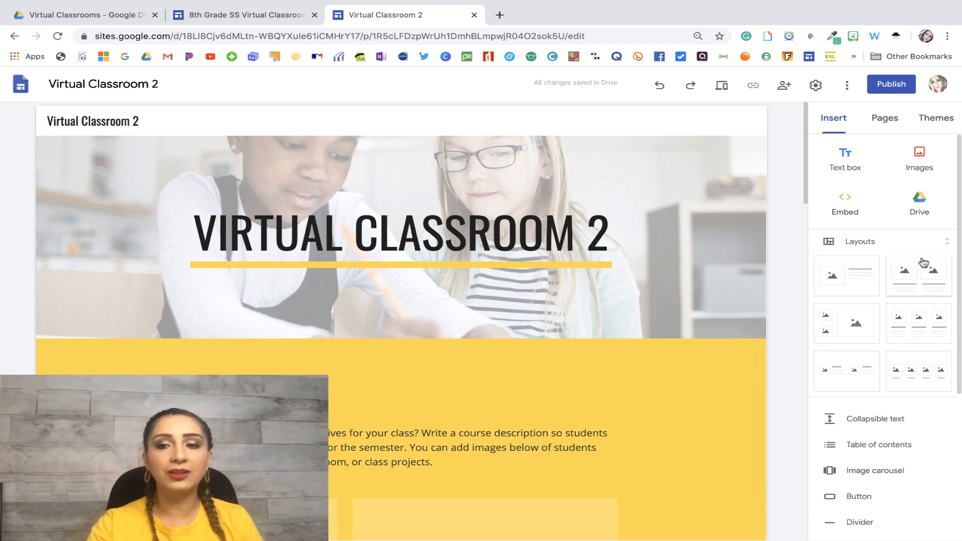
Examine the elements available for insertion and the site's page list with the Home page's options.
scroll(859, 316, down, 2)
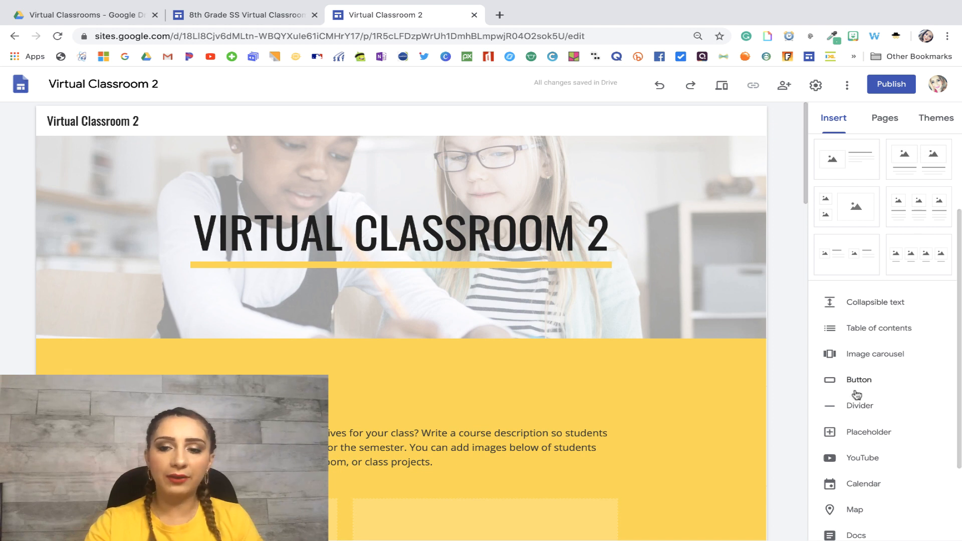
scroll(862, 470, down, 2)
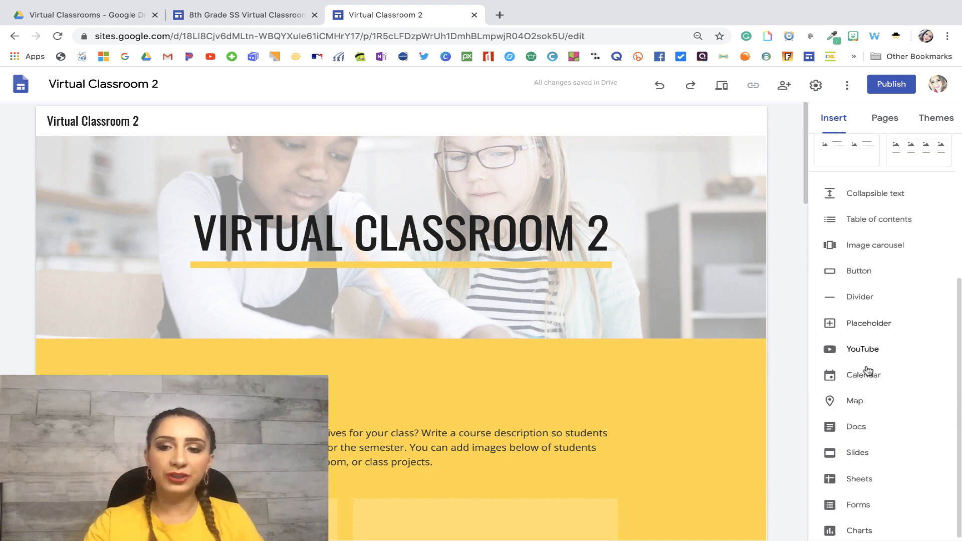
scroll(884, 279, up, 4)
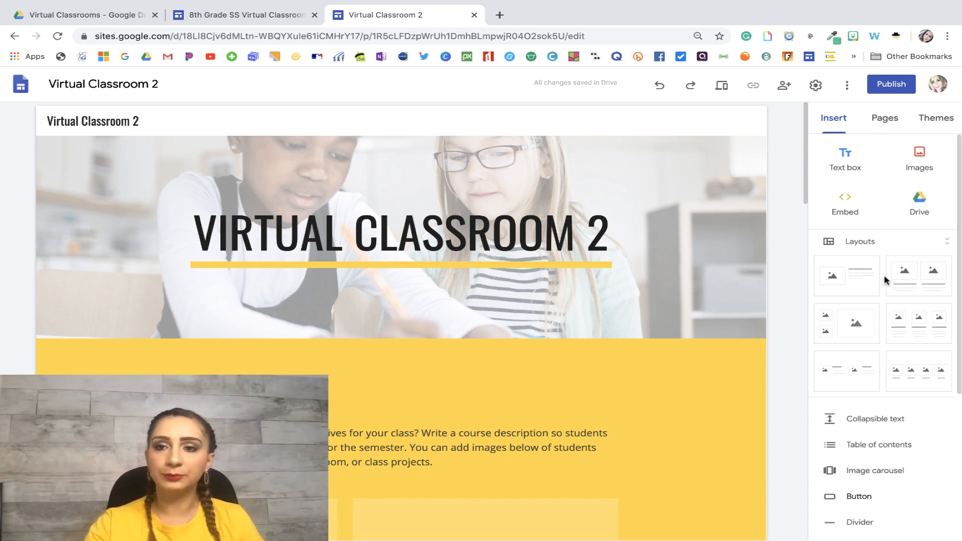
click(879, 121)
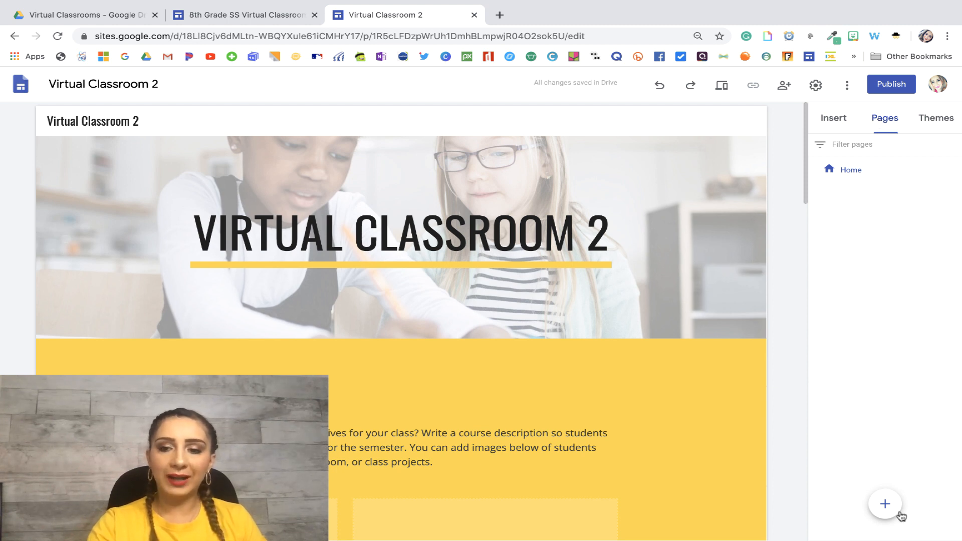
mouse_move(886, 506)
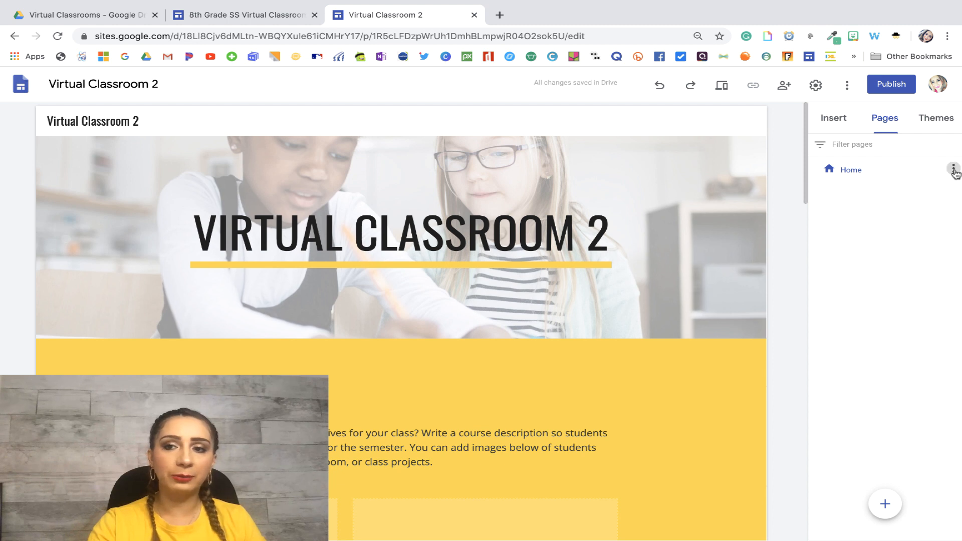
click(954, 171)
click(911, 271)
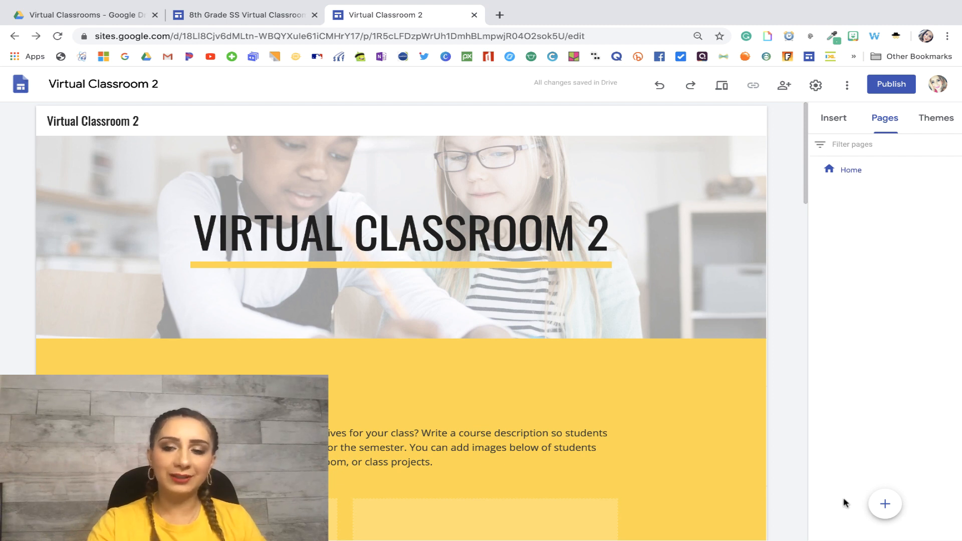
mouse_move(885, 506)
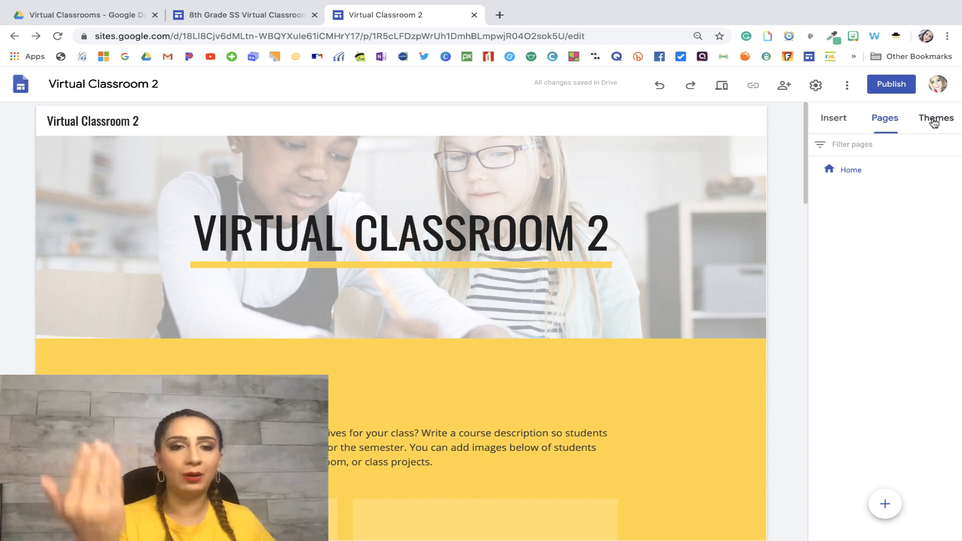
click(833, 118)
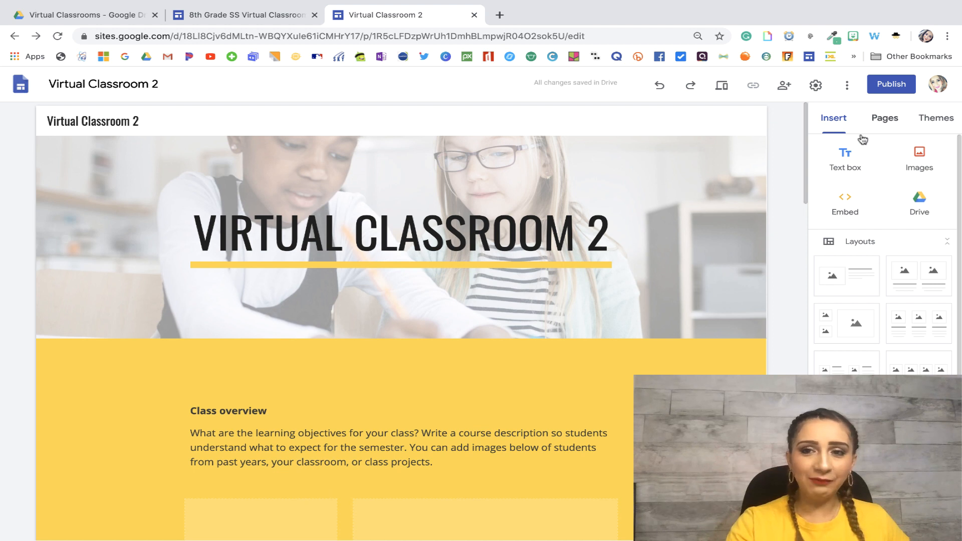
Check the available header types for the Home page's banner.
double_click(136, 392)
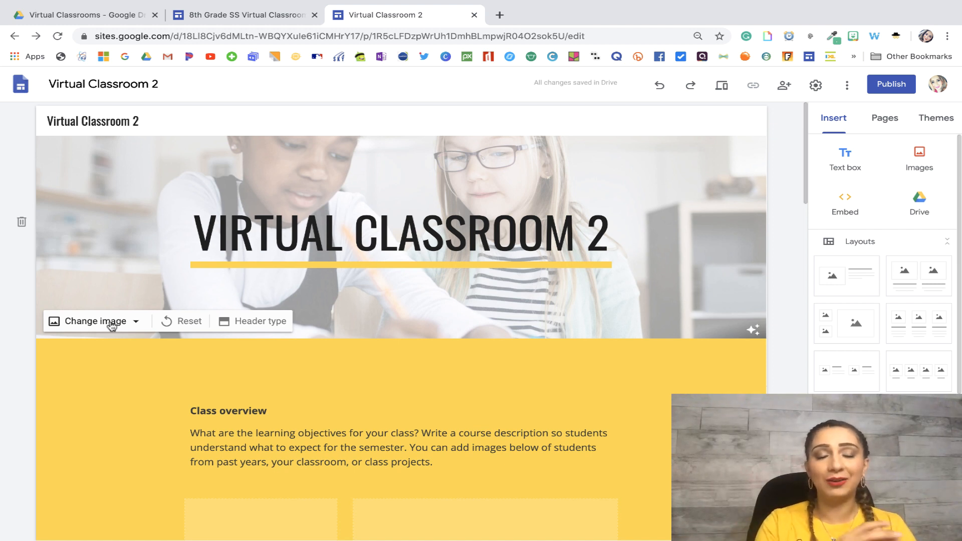
click(245, 327)
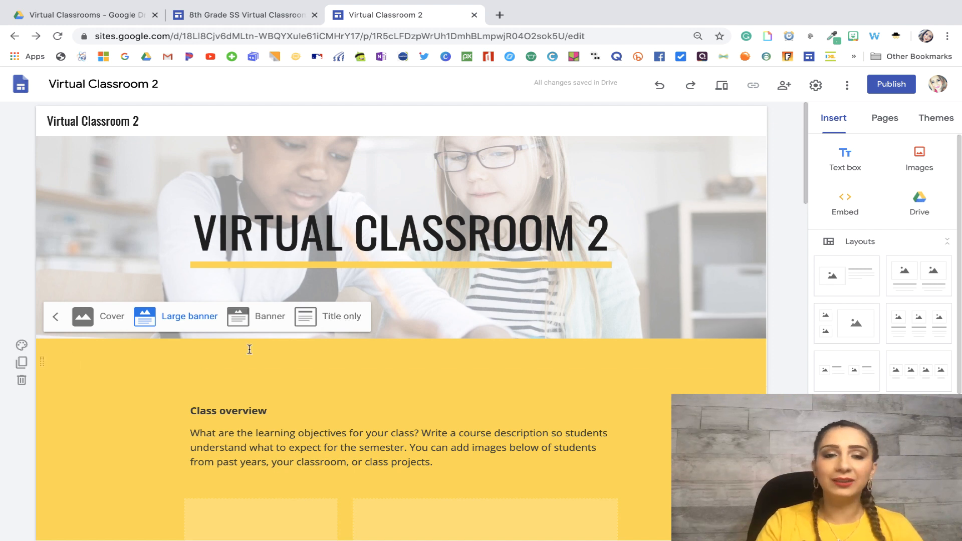
click(144, 405)
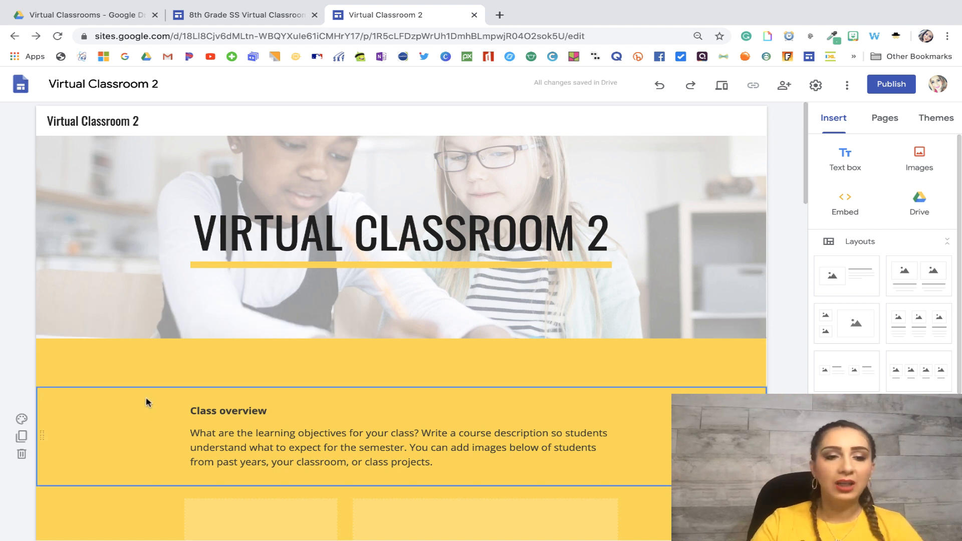
Centre the empty text box above Class overview, give it the Title style and enter "Meet the teacher".
scroll(146, 402, down, 2)
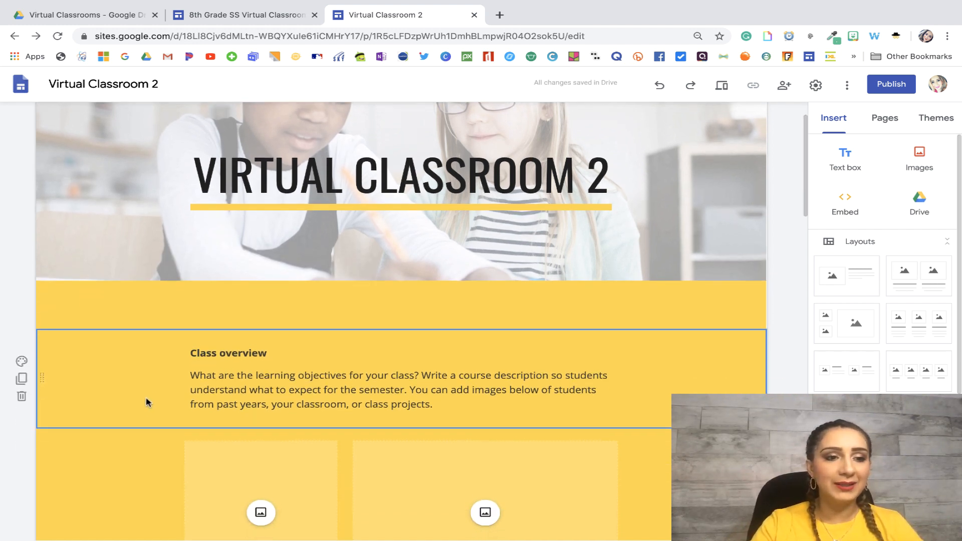
click(113, 280)
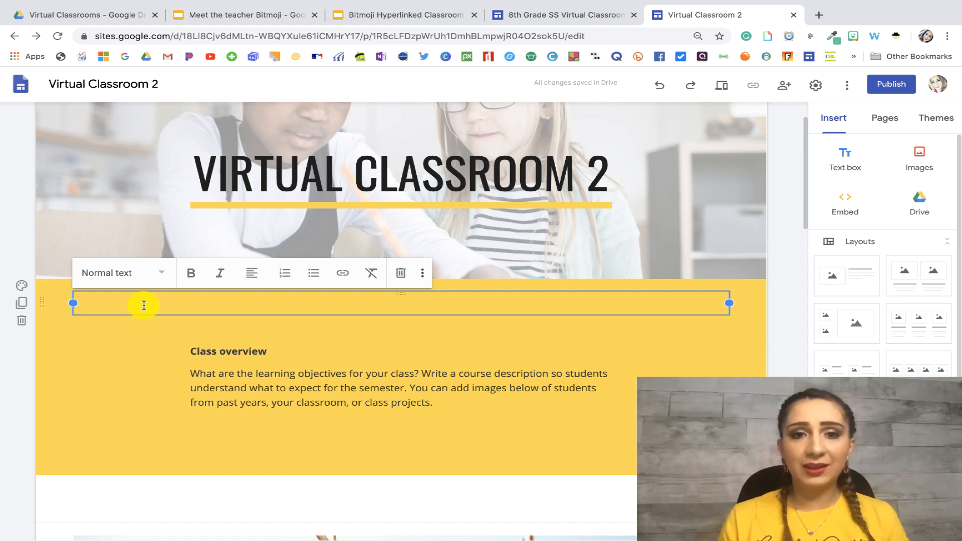
click(252, 273)
click(252, 306)
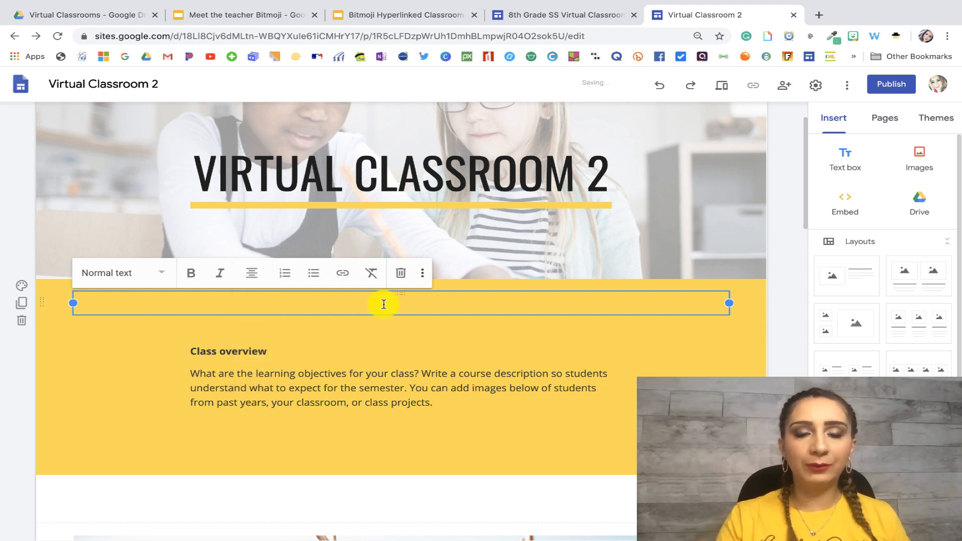
click(129, 274)
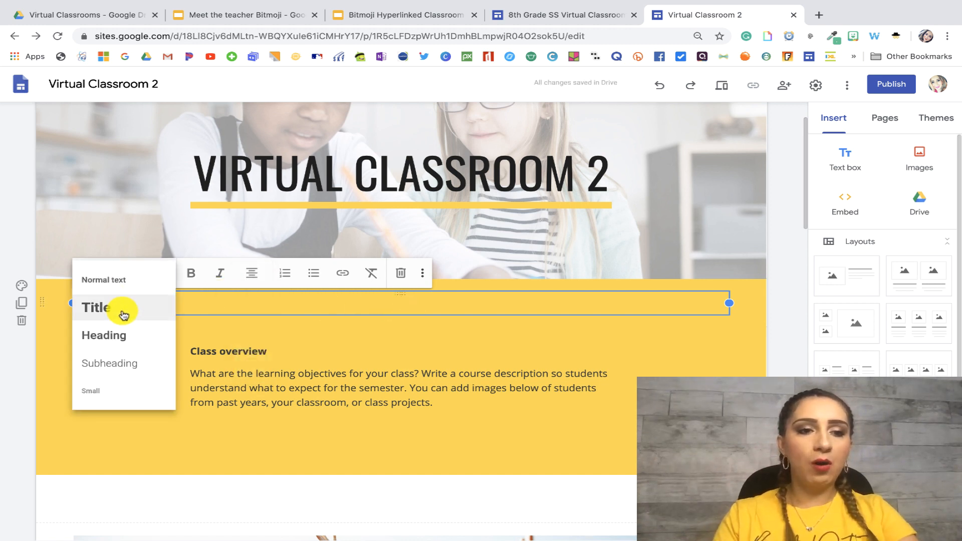
click(121, 308)
text(M)
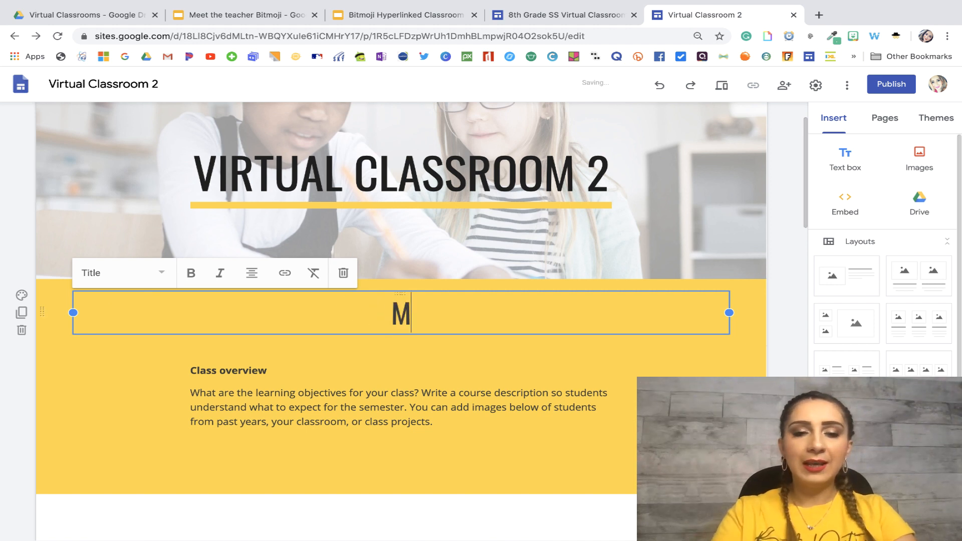
text(eet the teacher)
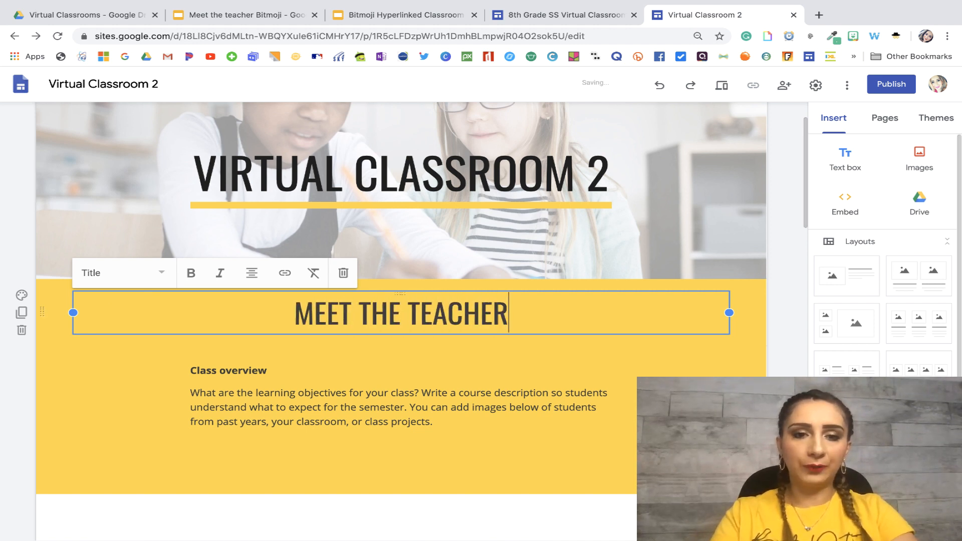
click(661, 372)
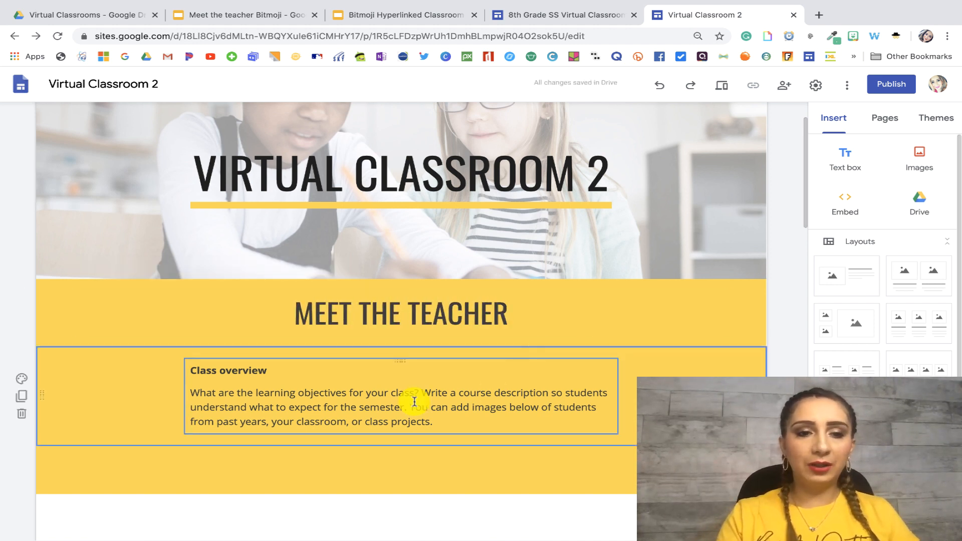
scroll(191, 394, down, 2)
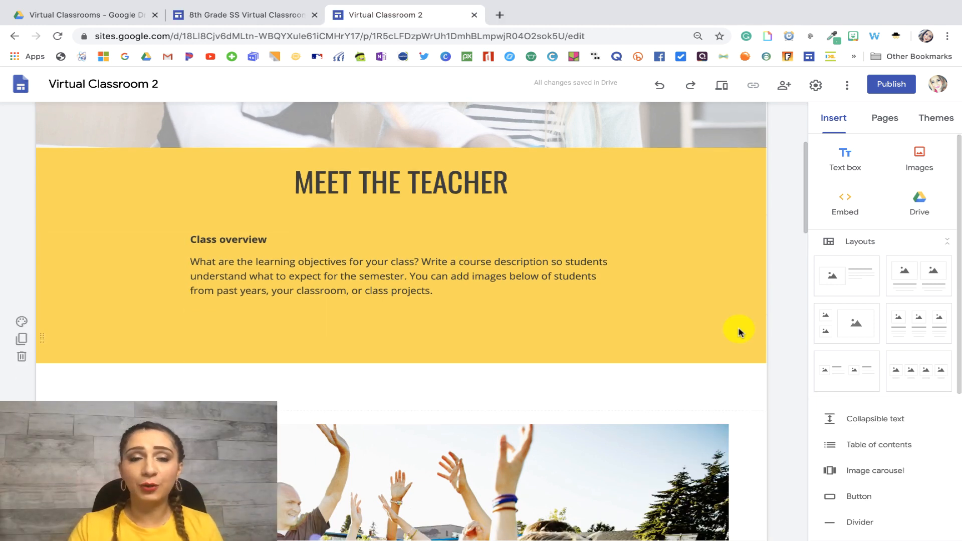
Insert the "Meet the teacher Bitmoji" slides from the Virtual Classrooms folder in Google Drive.
click(916, 205)
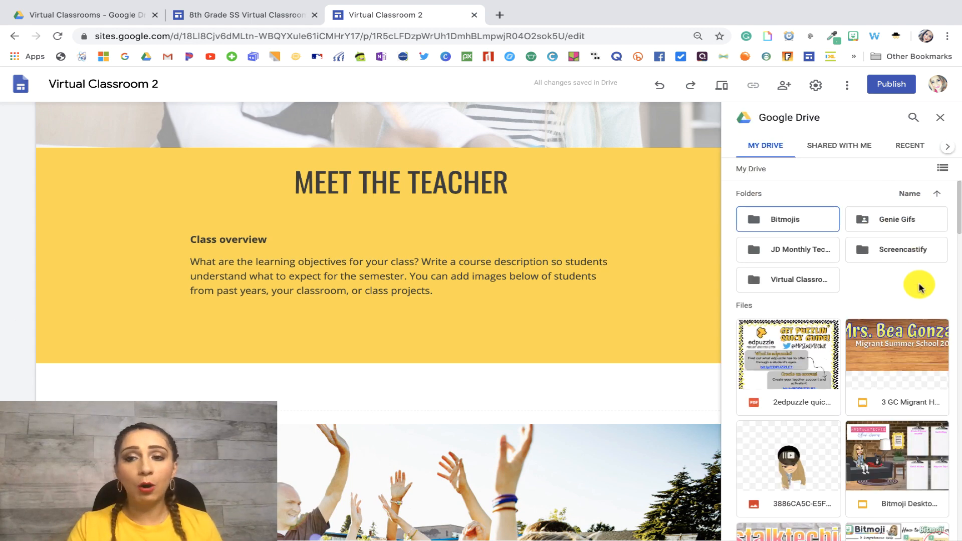
click(770, 283)
double_click(770, 284)
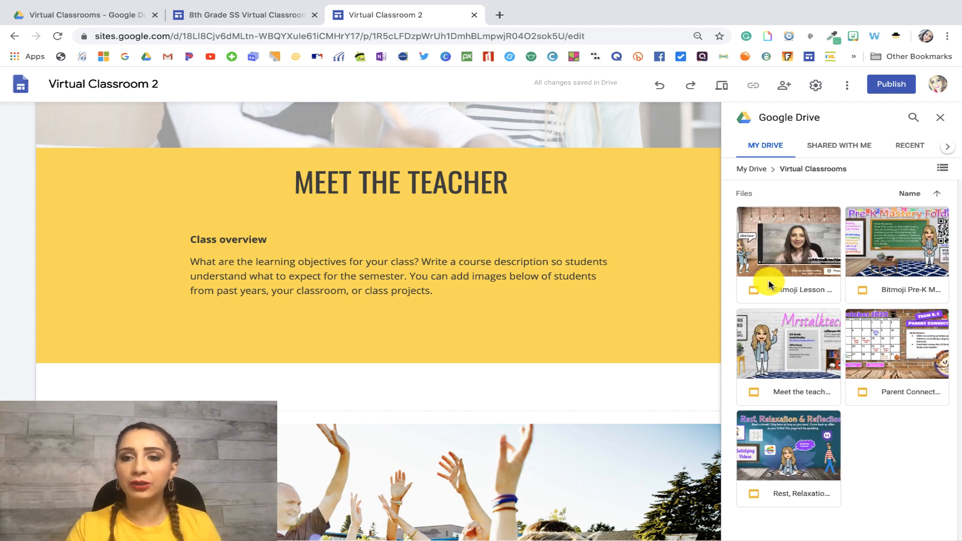
click(796, 390)
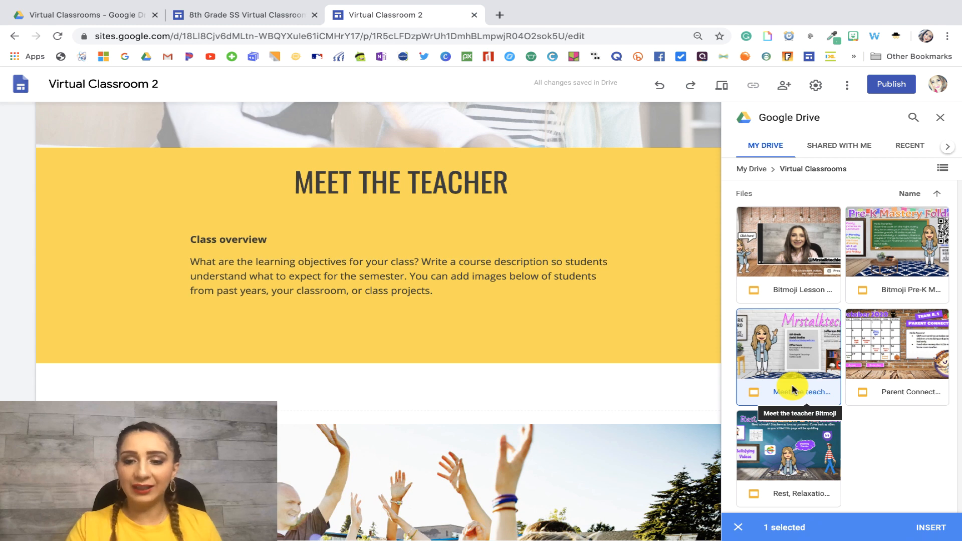
click(929, 526)
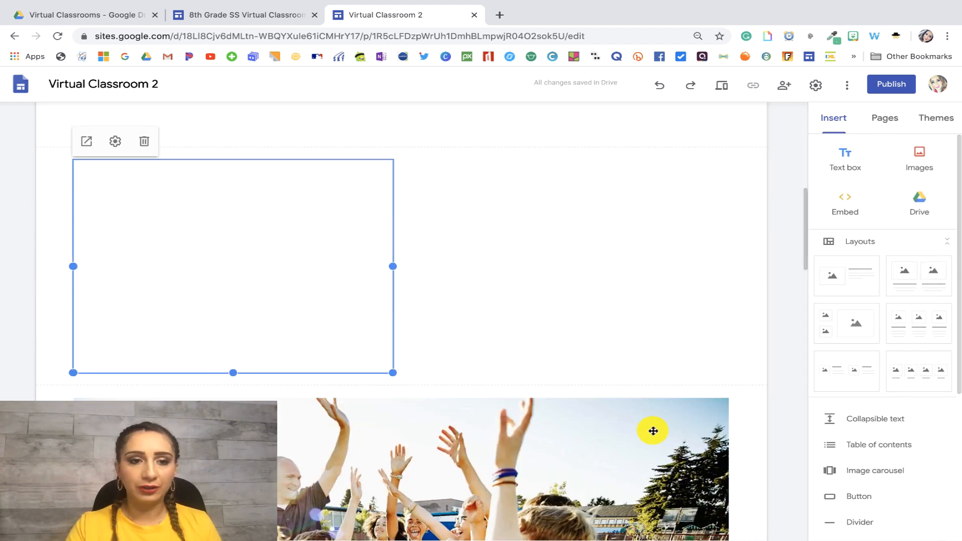
Delete the empty white and yellow sections between the Class overview text and the embedded Meet the teacher slides.
scroll(565, 308, up, 3)
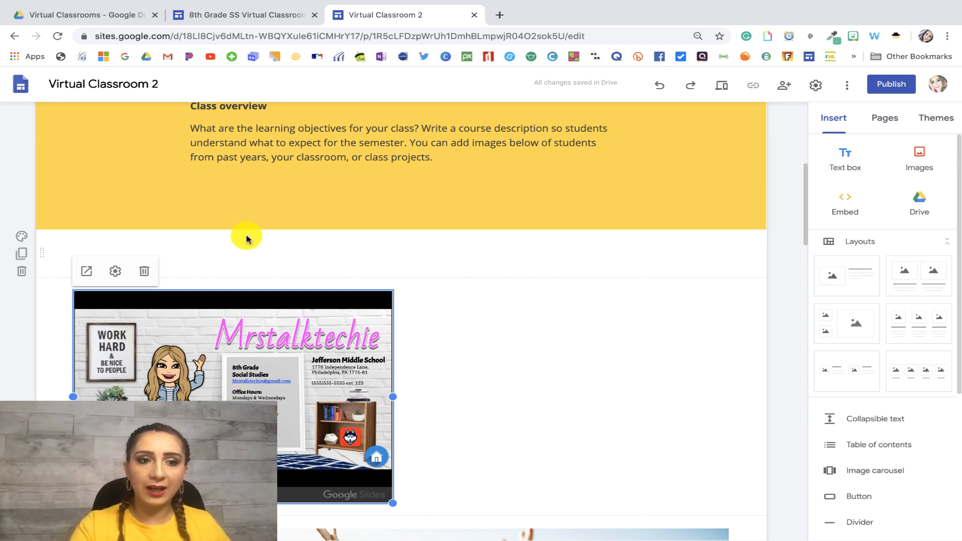
click(200, 249)
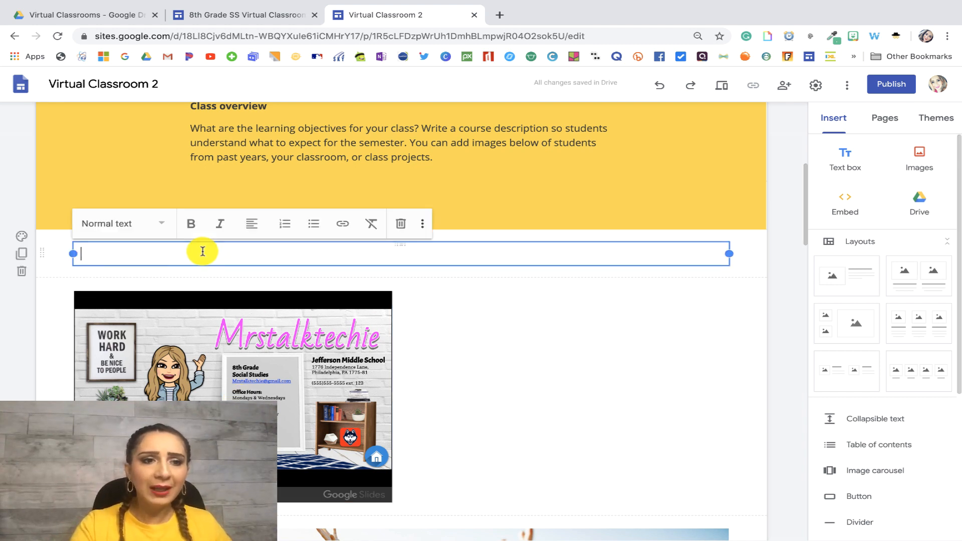
click(22, 273)
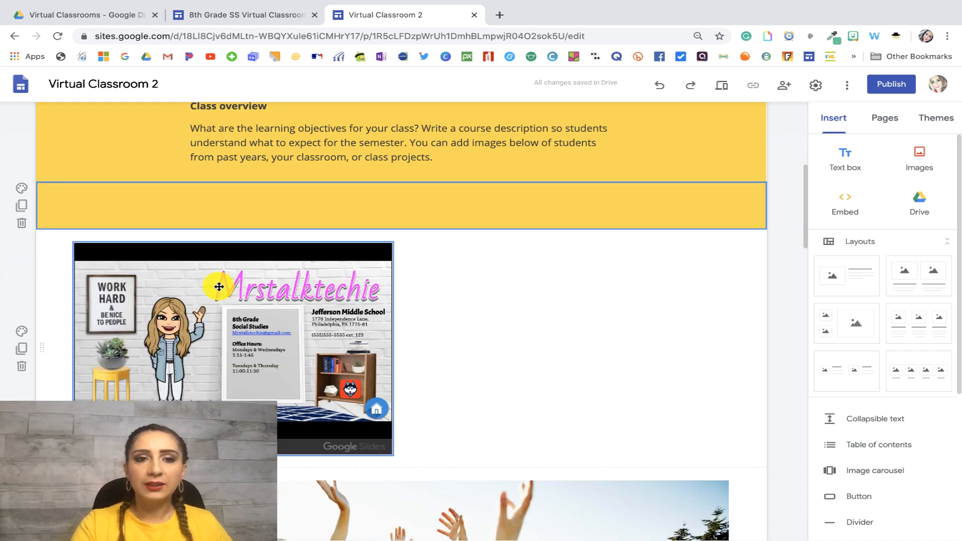
click(21, 223)
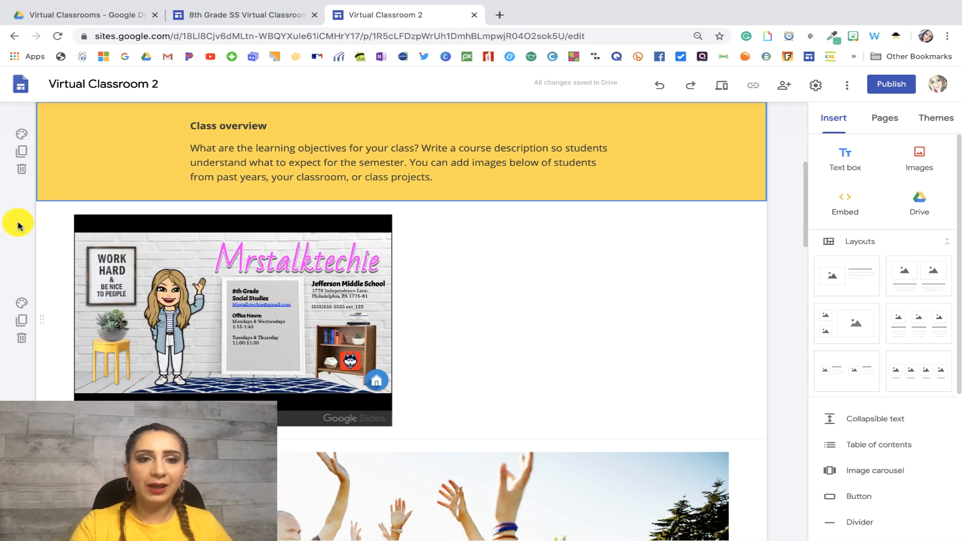
Enlarge the embedded Meet the teacher slides to the full content width of the page.
click(174, 315)
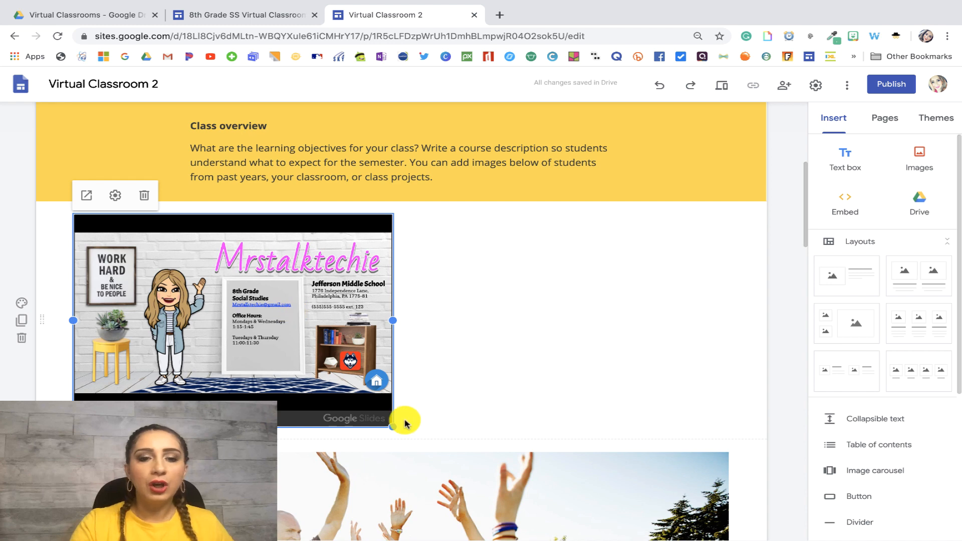
drag(392, 427, 490, 351)
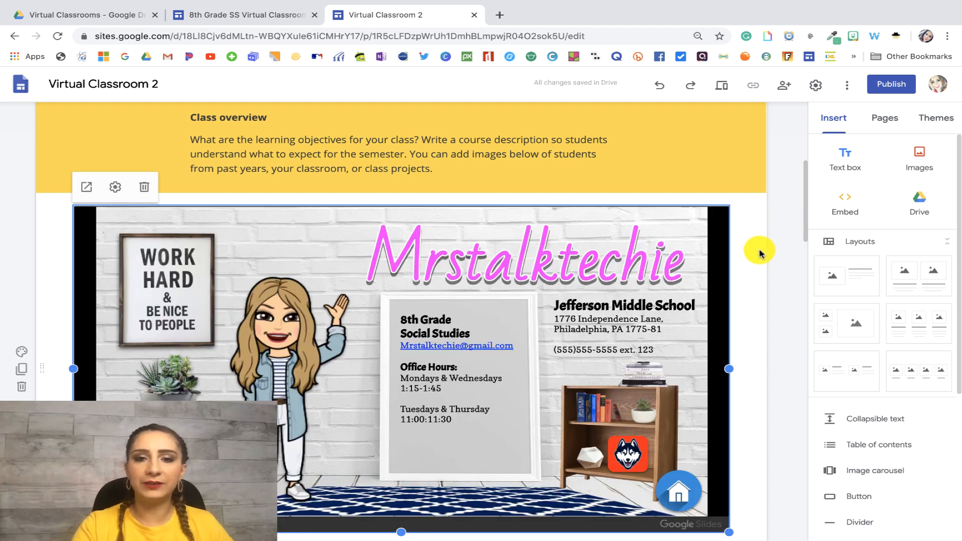
scroll(394, 338, down, 3)
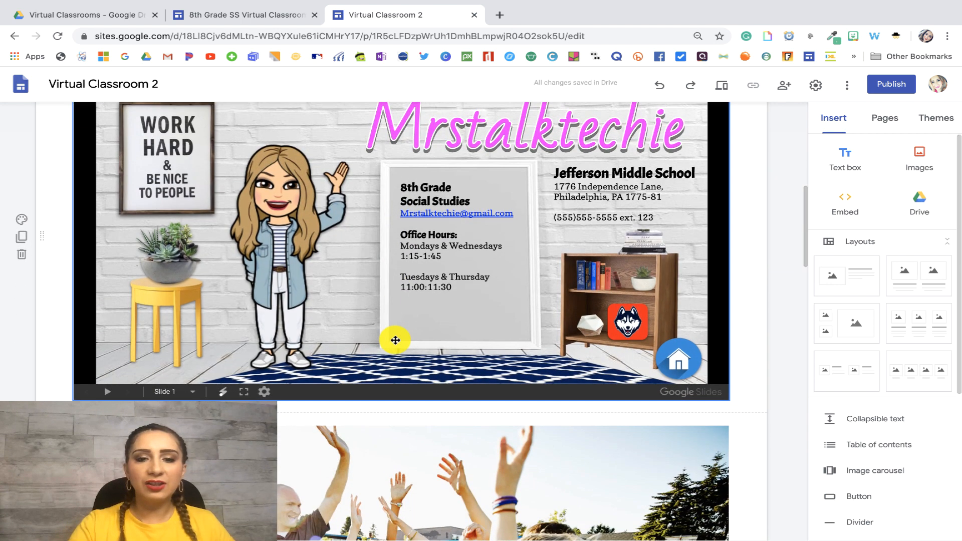
click(388, 331)
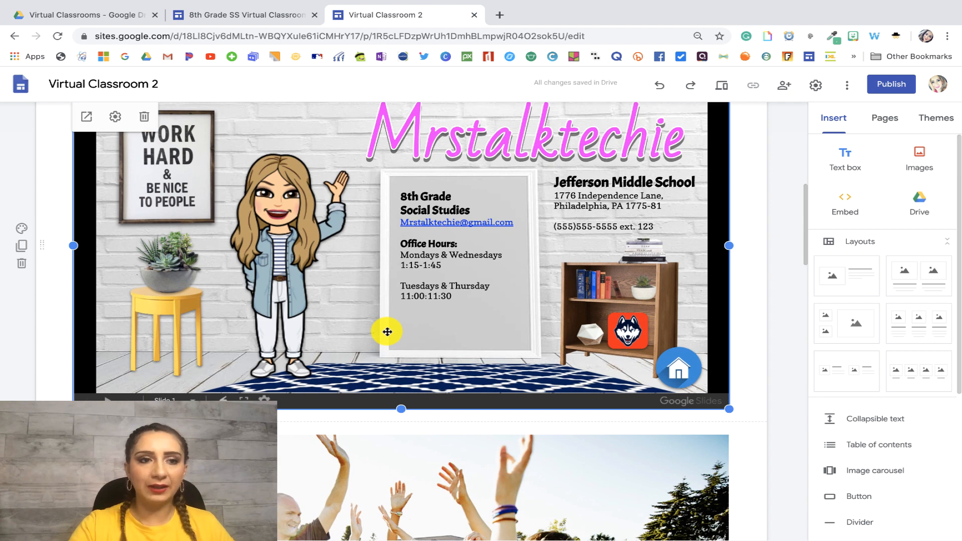
scroll(388, 331, up, 2)
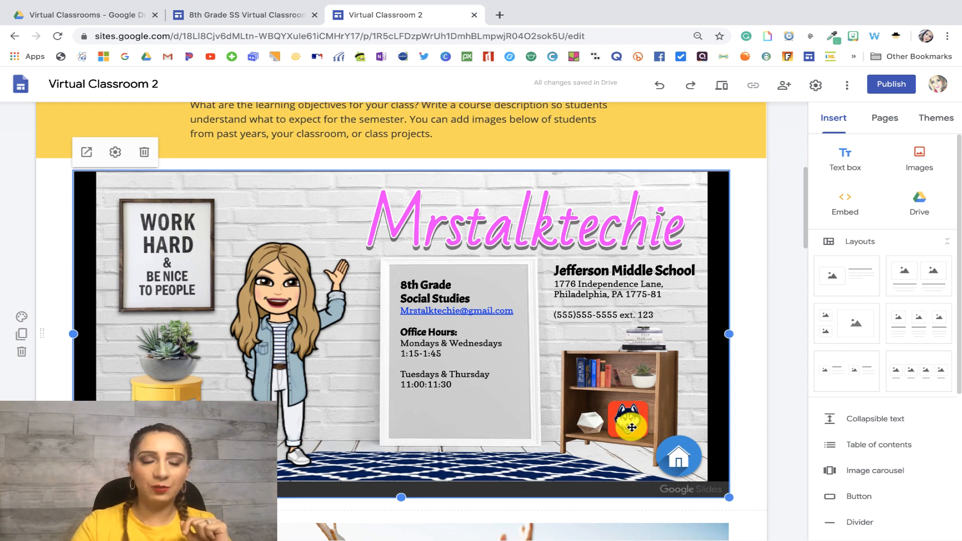
scroll(635, 426, down, 2)
scroll(632, 430, up, 4)
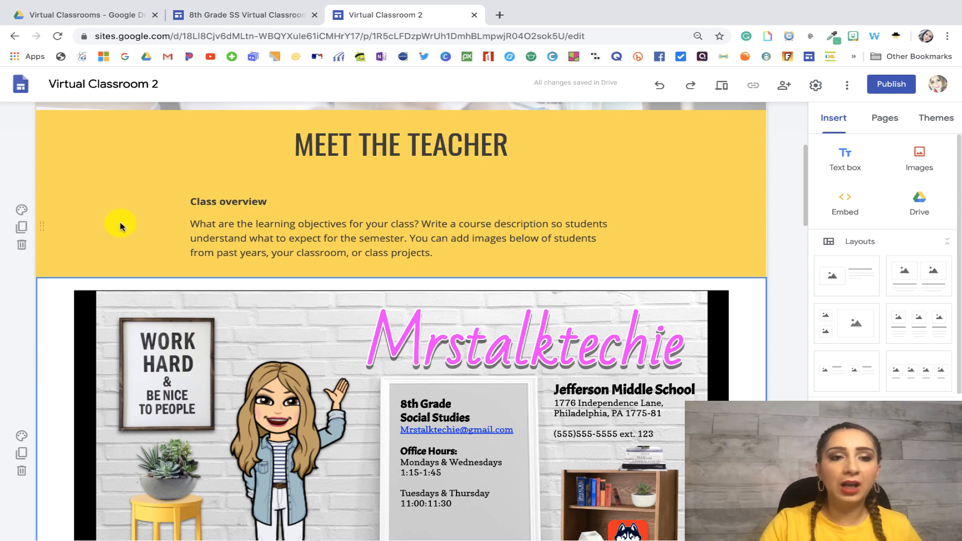
Give the section holding the Meet the teacher slides the same yellow background style as the Class overview section.
click(23, 439)
click(95, 508)
scroll(332, 441, down, 4)
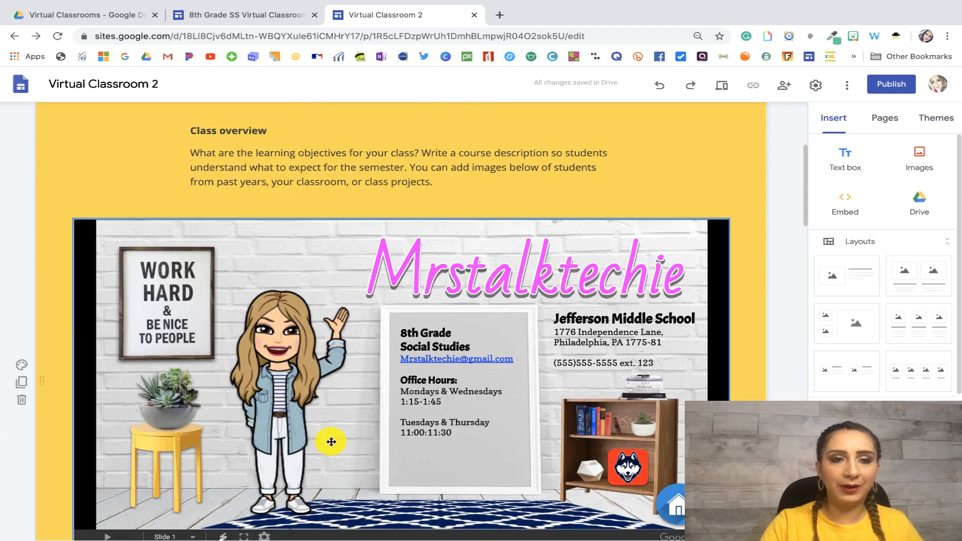
scroll(331, 441, up, 4)
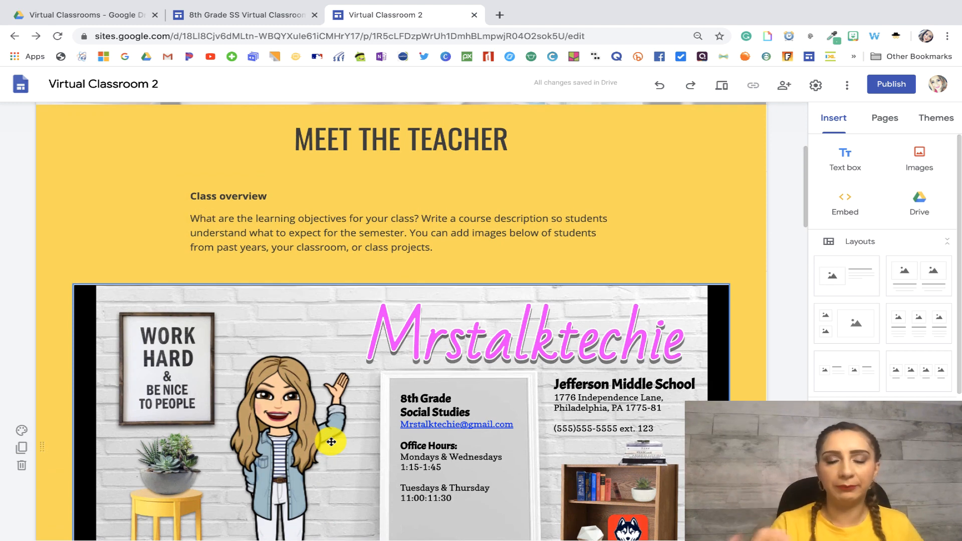
scroll(331, 441, down, 3)
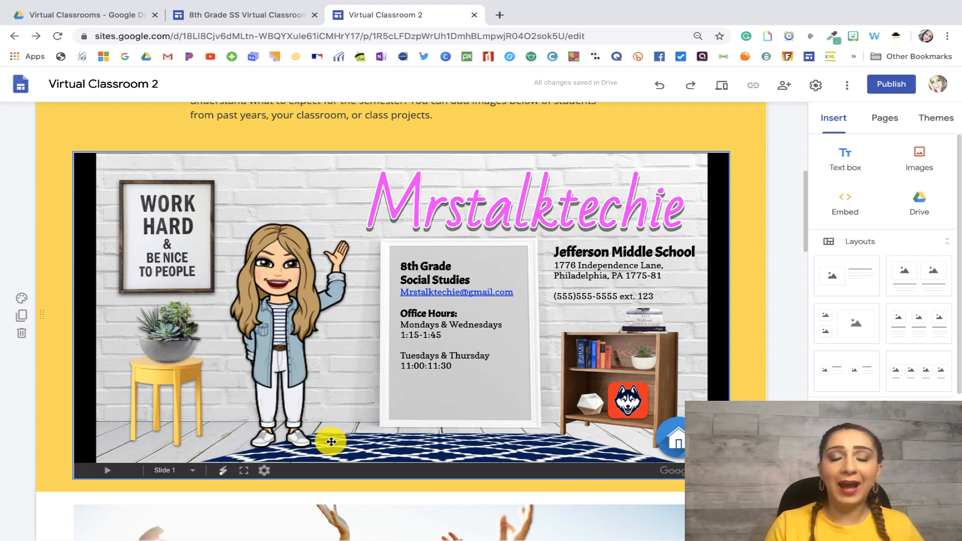
Delete the class photo section and the About me section below the Meet the teacher slides.
scroll(332, 441, down, 9)
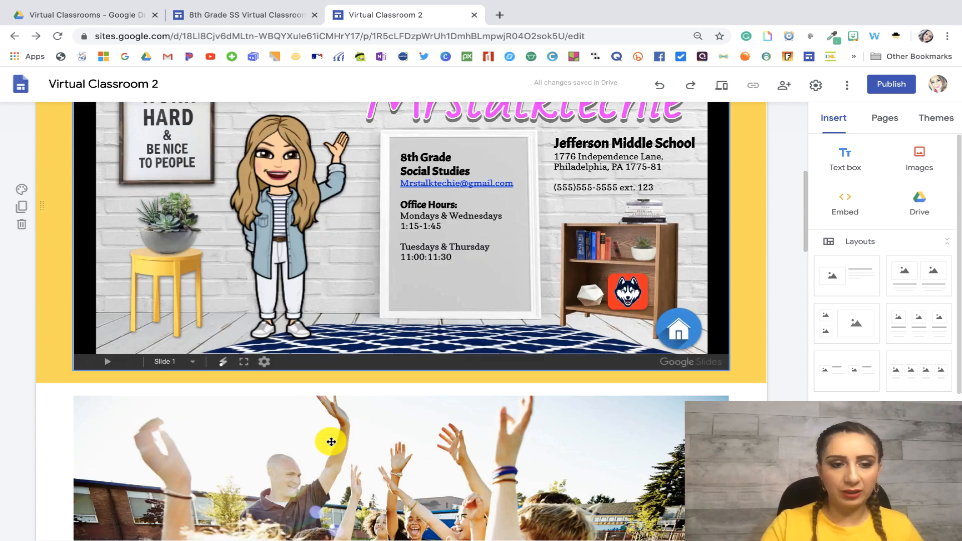
scroll(329, 440, up, 1)
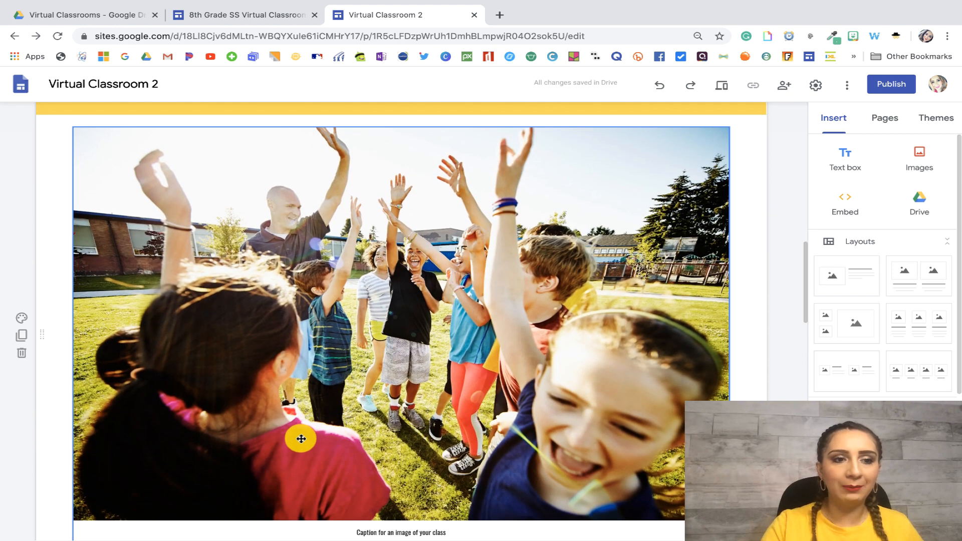
click(22, 353)
scroll(197, 313, down, 6)
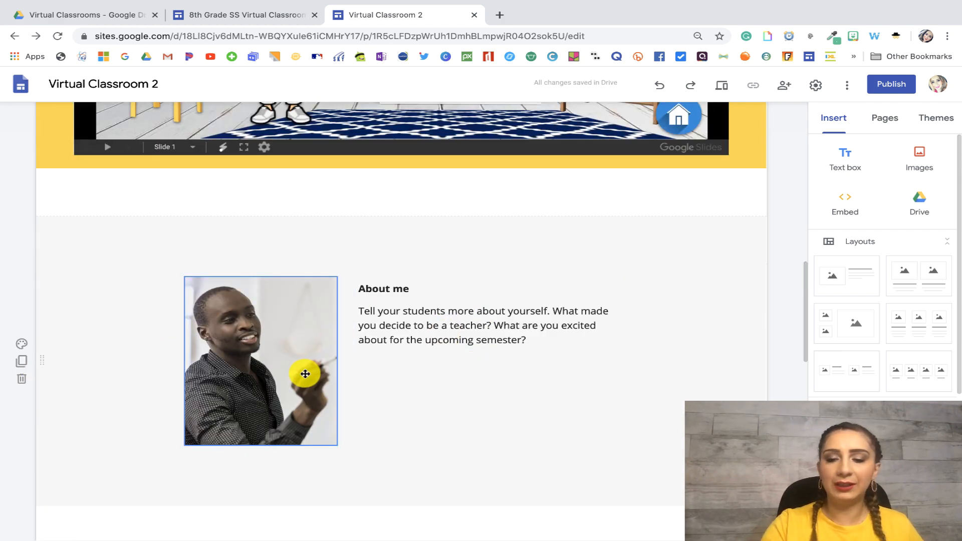
click(21, 379)
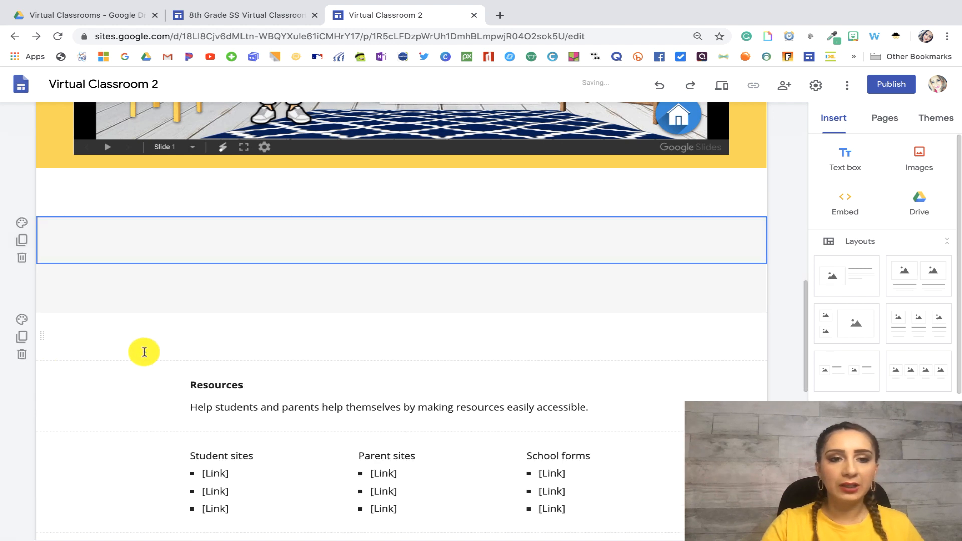
Insert the Parent Connection calendar slides from the Virtual Classrooms folder in Google Drive.
click(922, 210)
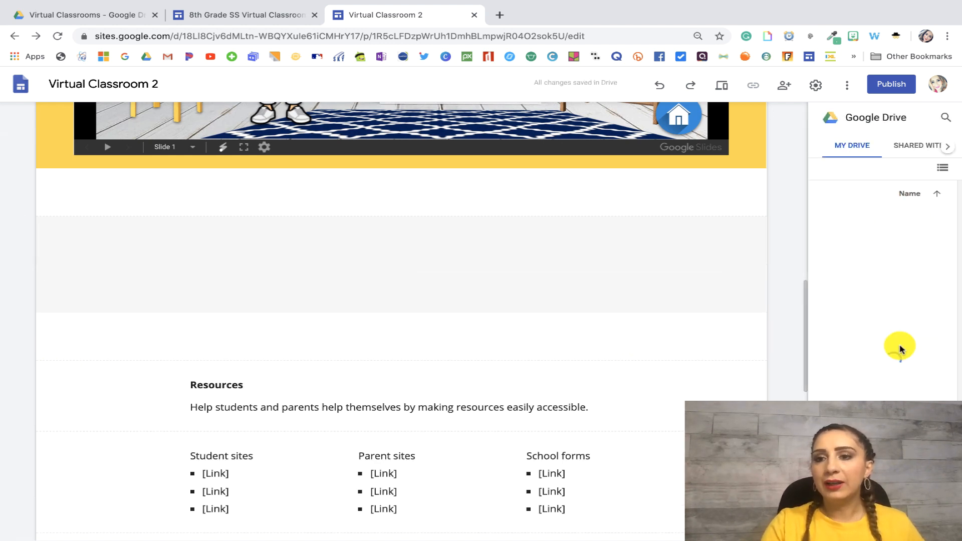
click(801, 282)
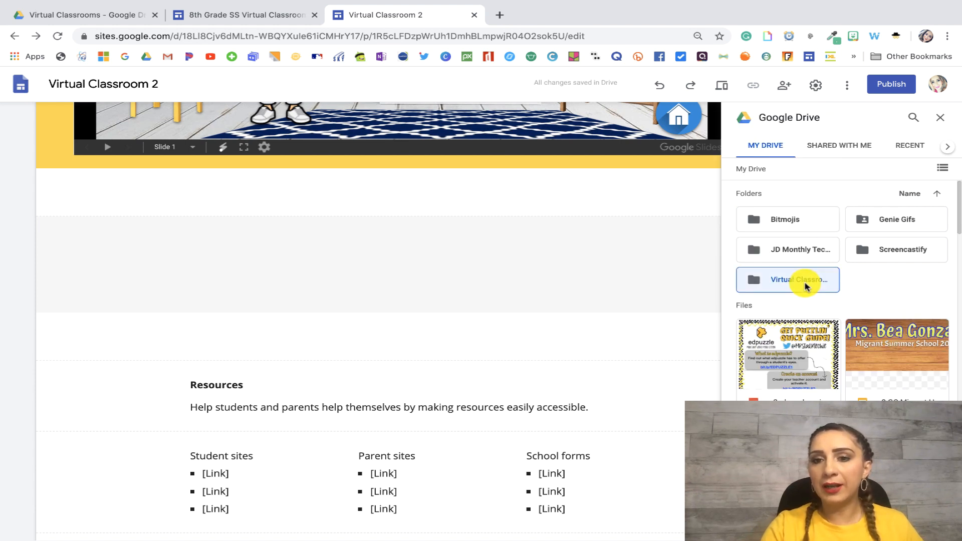
double_click(783, 286)
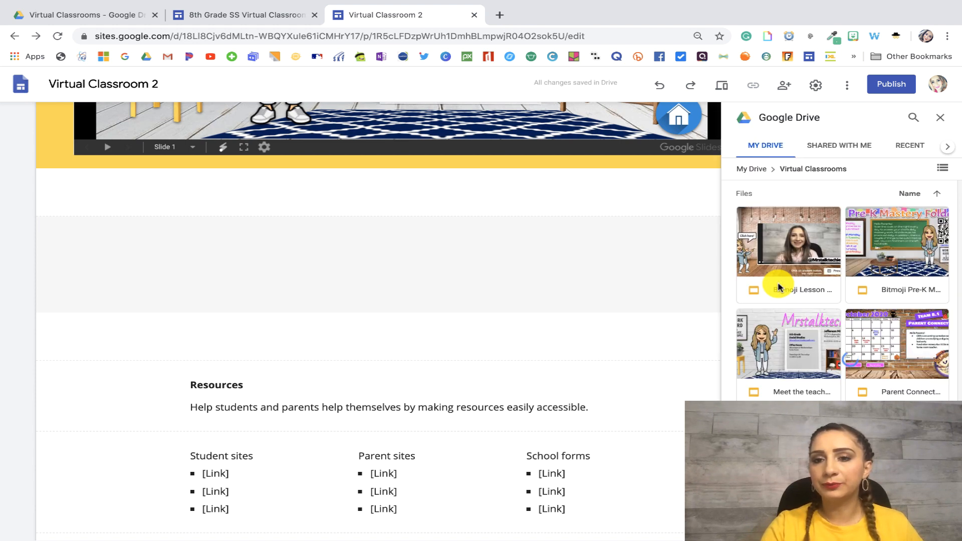
click(897, 386)
click(935, 525)
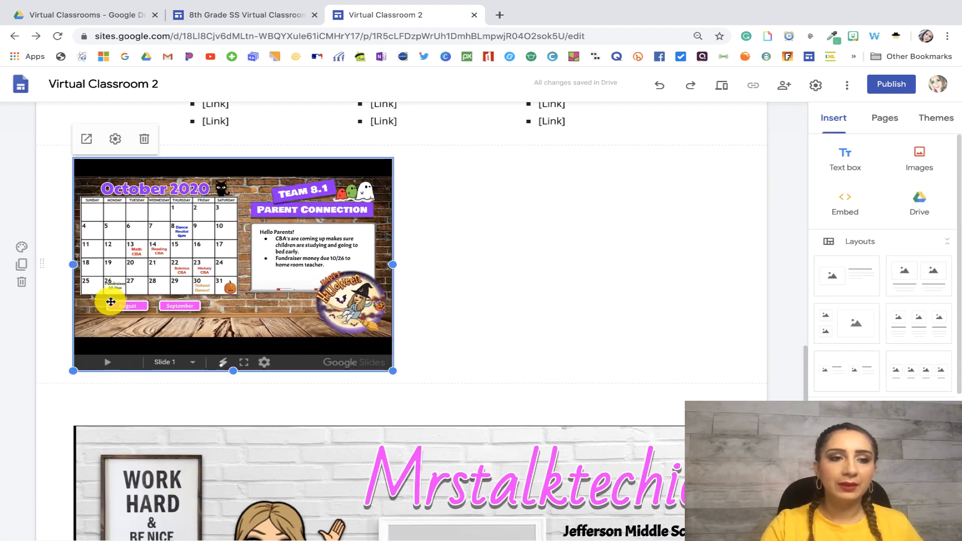
Move the Parent Connection slides into the grey section at full content width and delete the empty white section above it.
drag(139, 341, 96, 235)
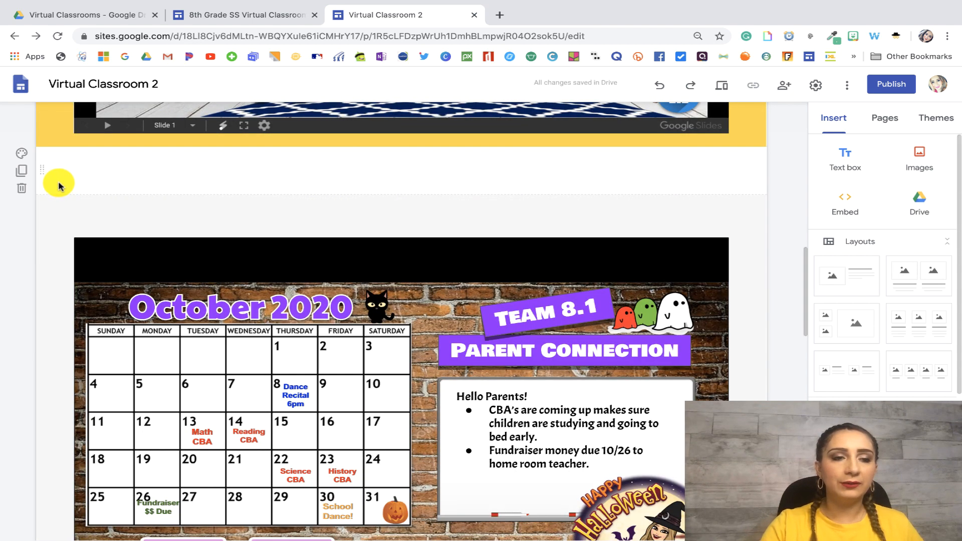
click(22, 192)
scroll(382, 306, down, 5)
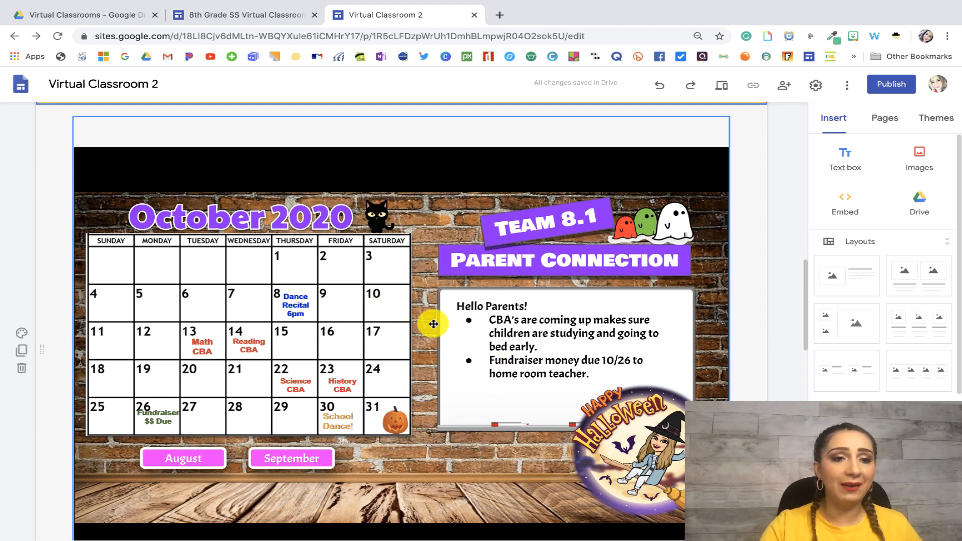
Give the empty text box above the Parent Connection slides the Title style, centre it and enter "PARENT CONNECTION".
scroll(432, 323, up, 3)
click(351, 298)
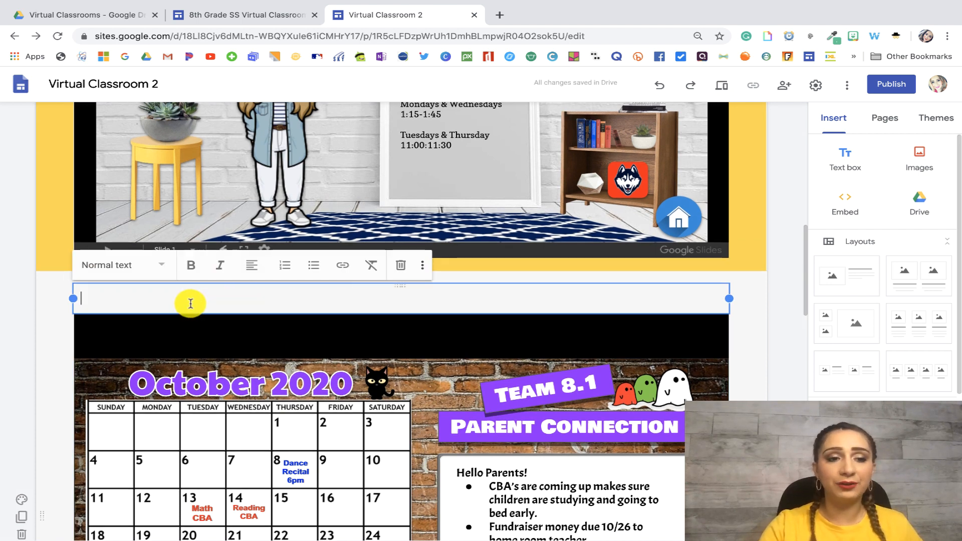
click(125, 263)
click(122, 302)
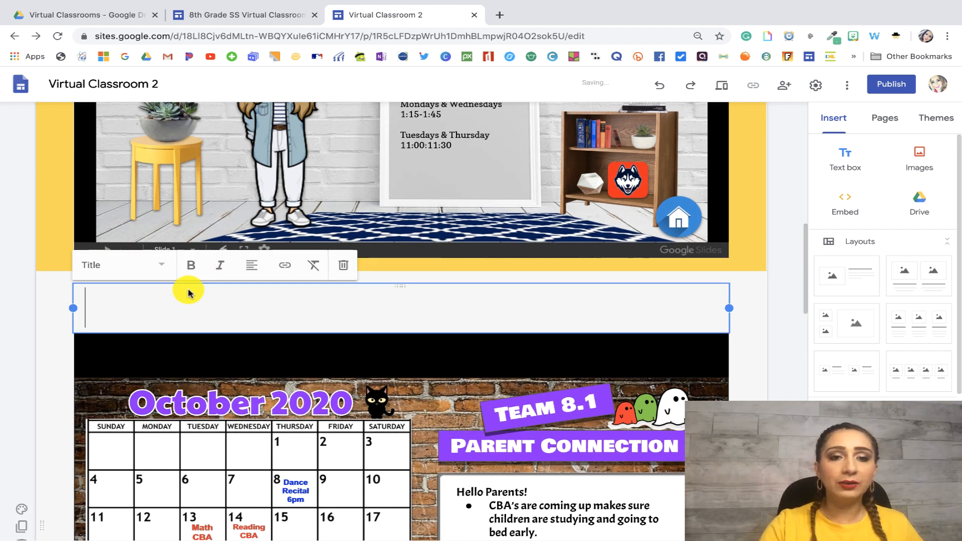
click(253, 266)
click(257, 300)
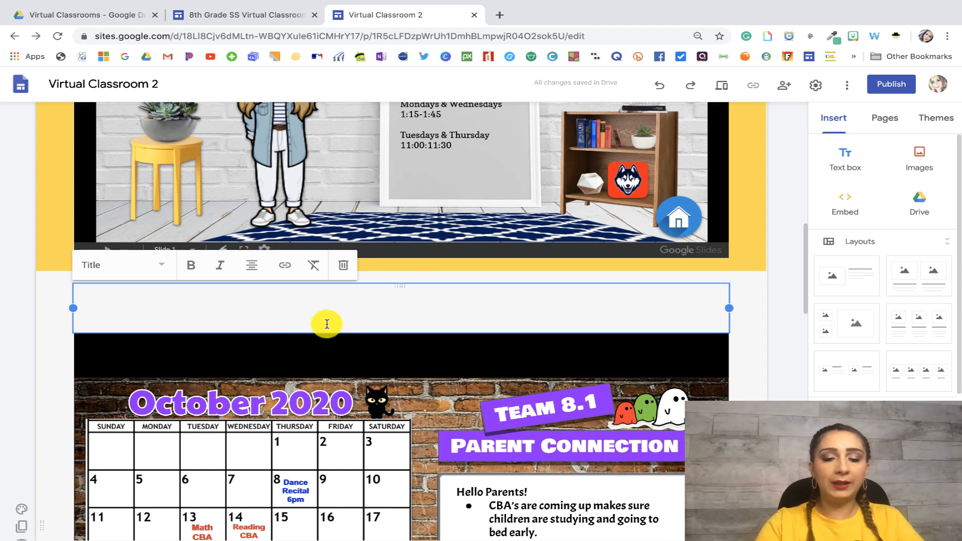
text(PARENT )
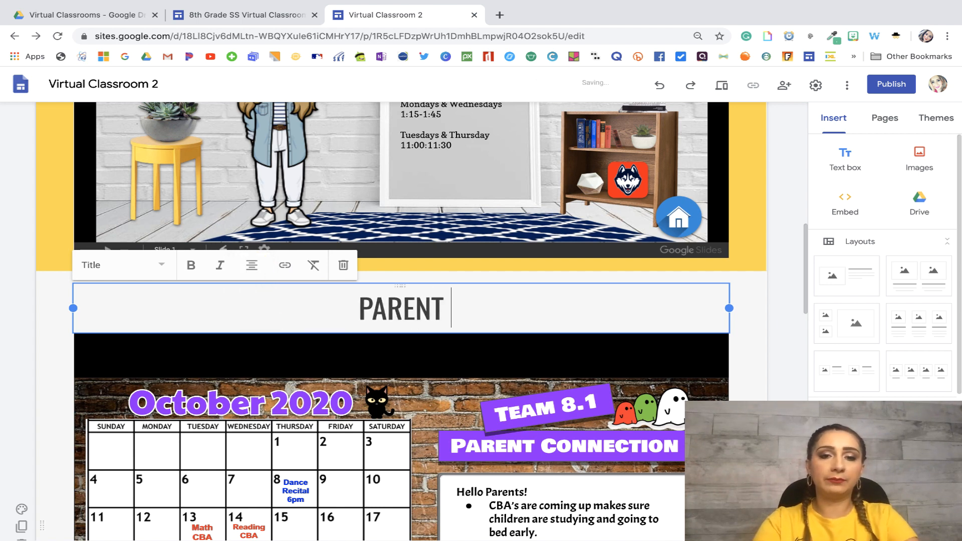
text(CONNECTION)
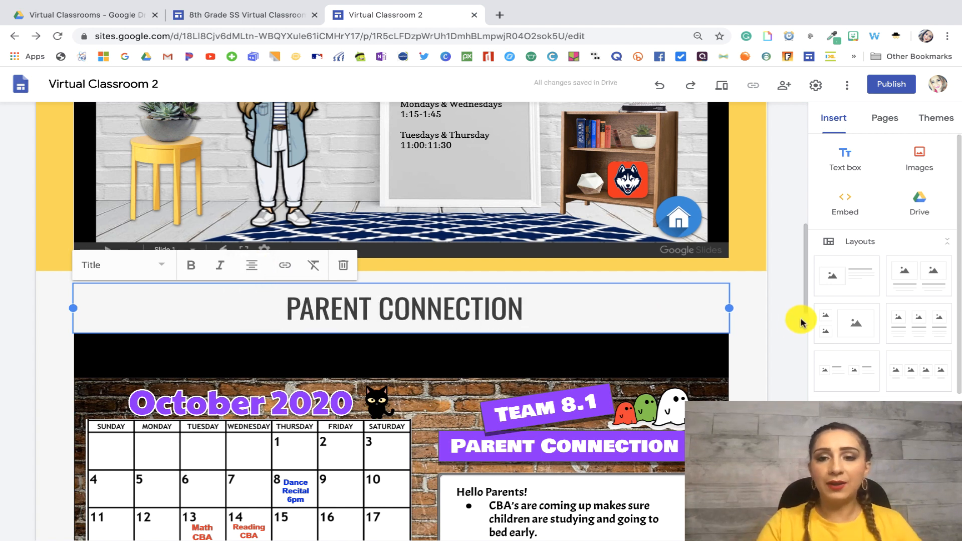
click(784, 324)
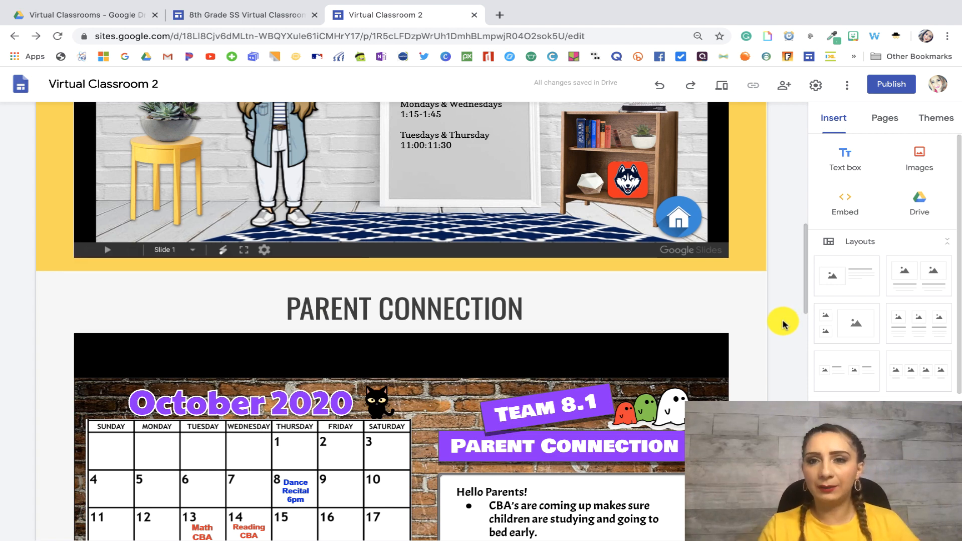
Preview the site and look through the Meet the Teacher and Parent Connection sections.
click(719, 91)
scroll(646, 330, down, 5)
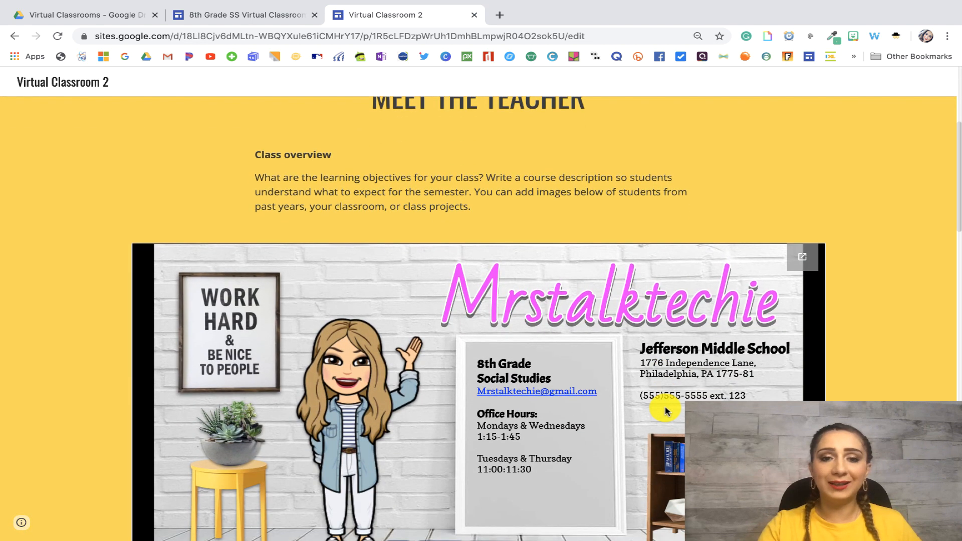
scroll(666, 411, down, 4)
scroll(665, 410, down, 8)
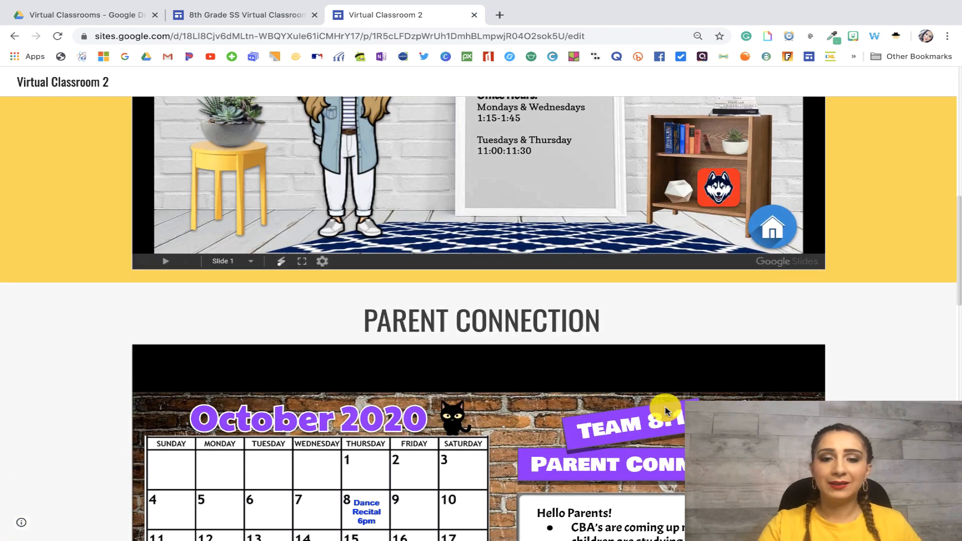
Look over the Parent Connection slides in the site preview and test the husky logo link on the Meet the Teacher slide.
scroll(665, 410, down, 2)
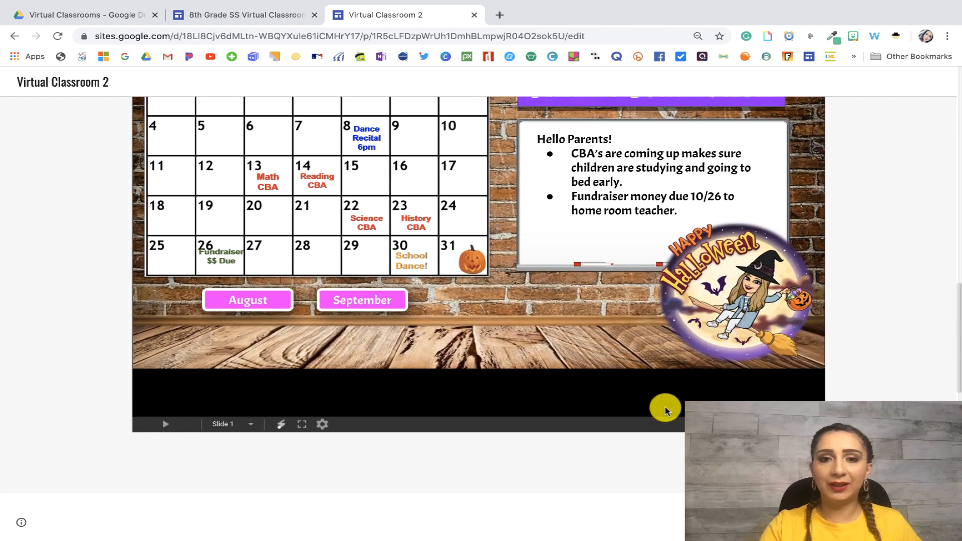
scroll(665, 411, up, 7)
scroll(665, 411, up, 5)
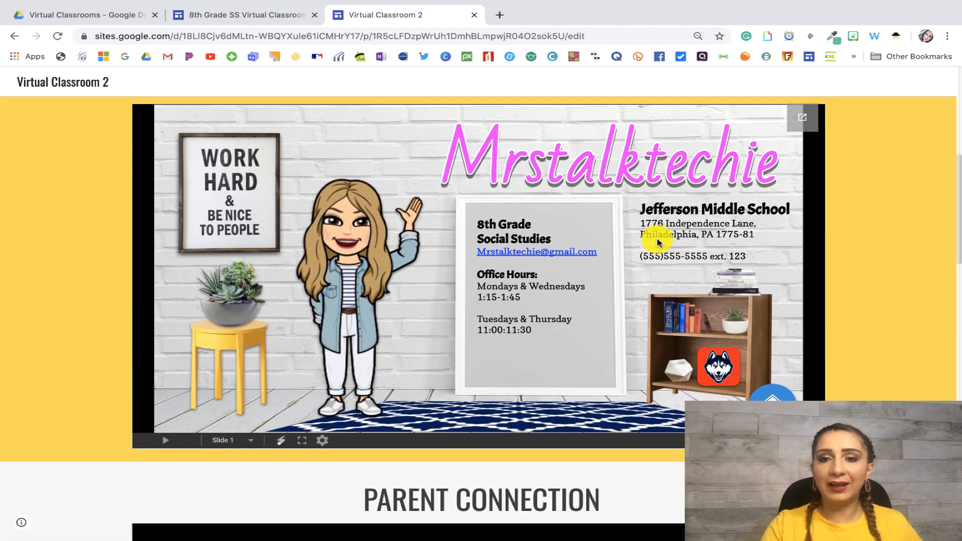
click(717, 372)
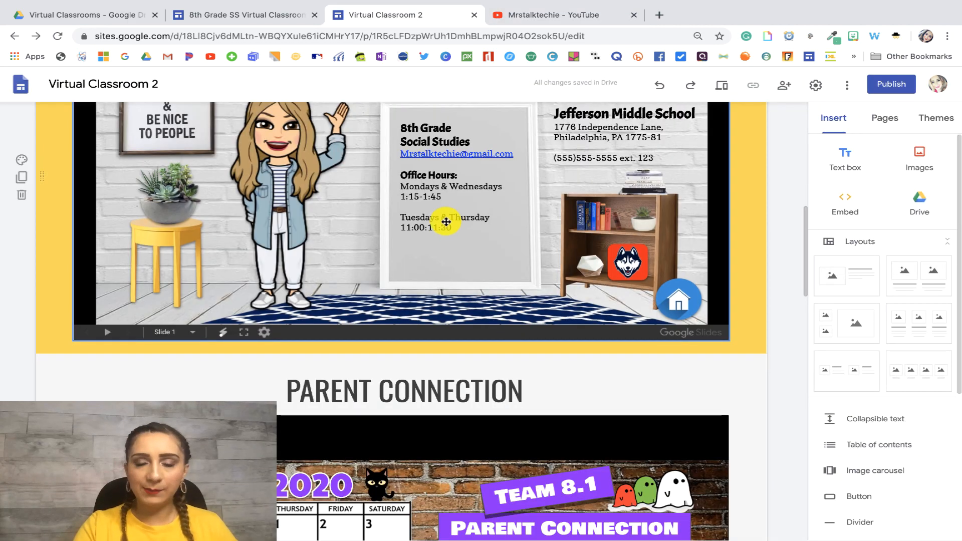
Add a new page named "Lessons" to the site.
scroll(447, 225, up, 9)
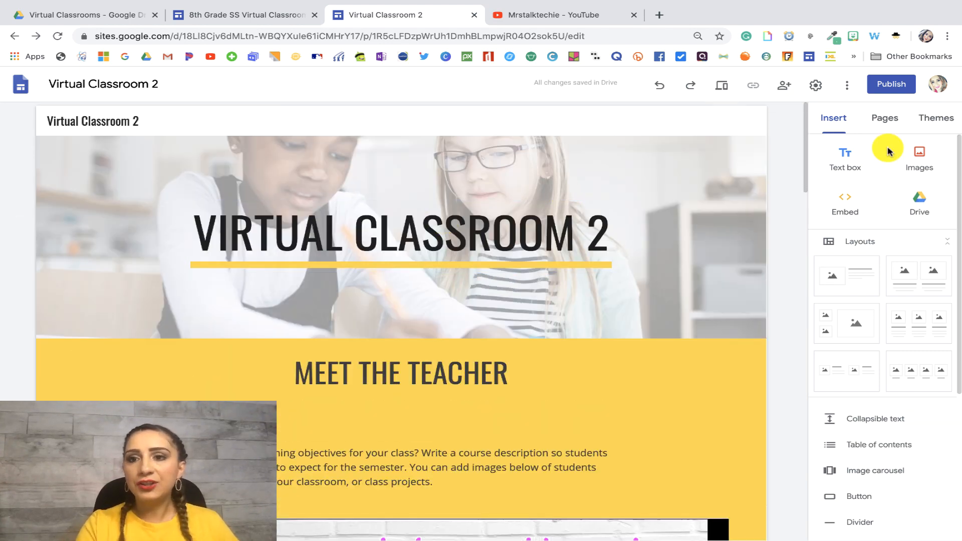
click(892, 122)
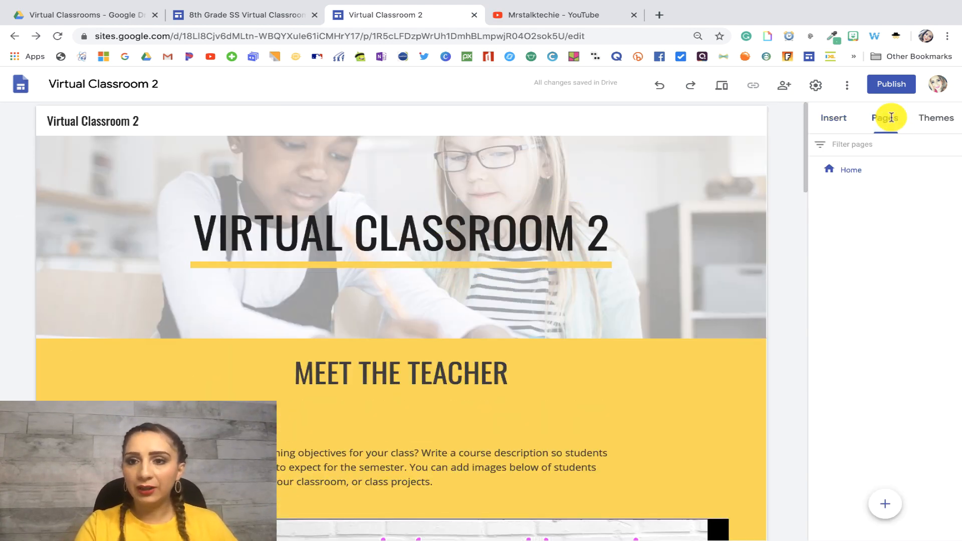
click(886, 509)
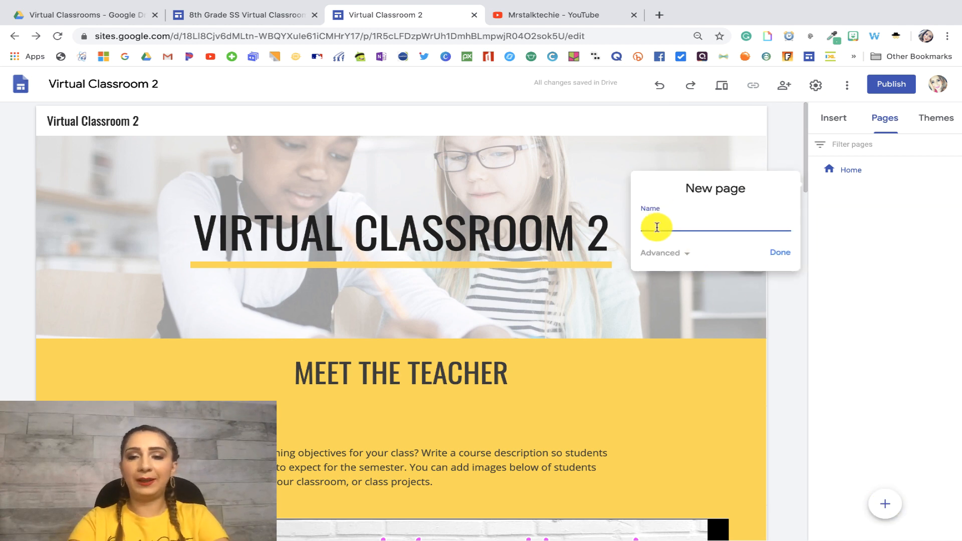
text(Lesson)
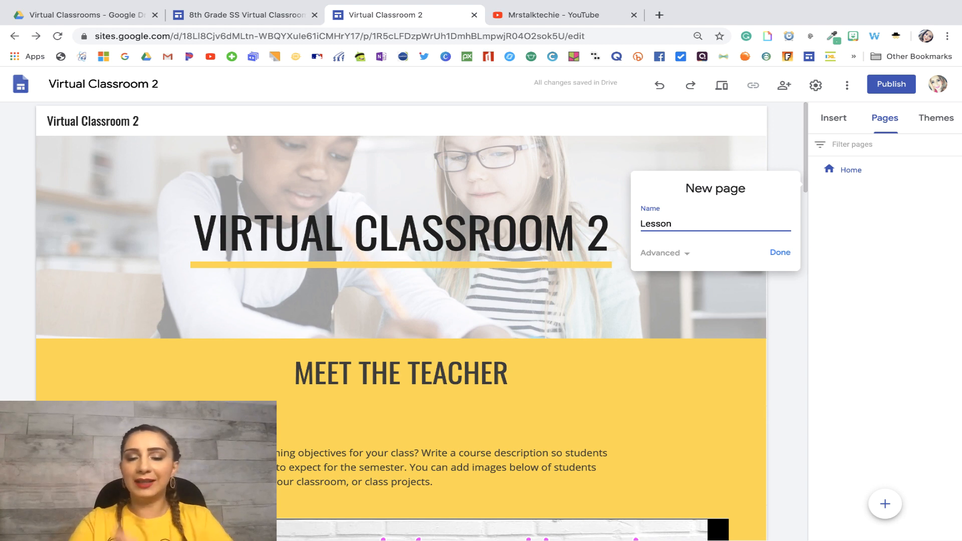
text(s)
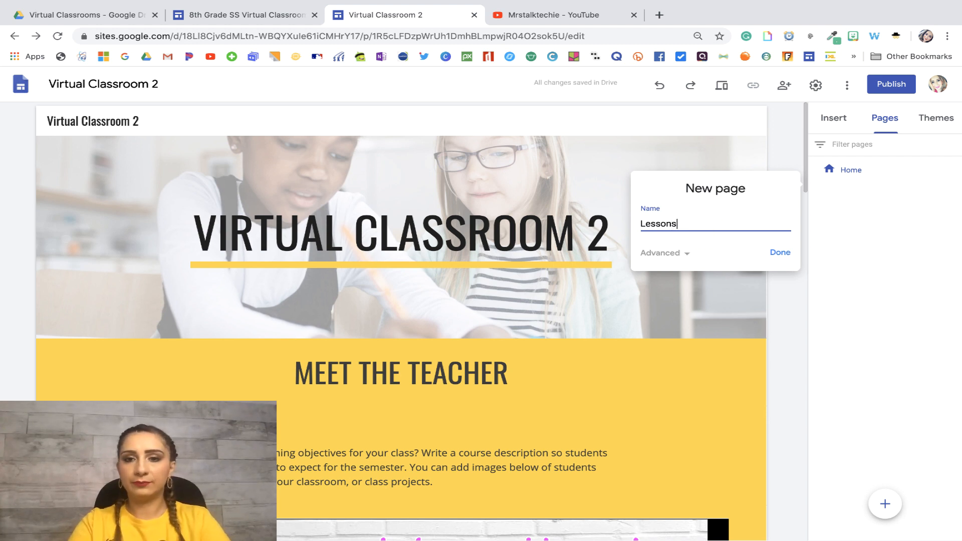
click(781, 256)
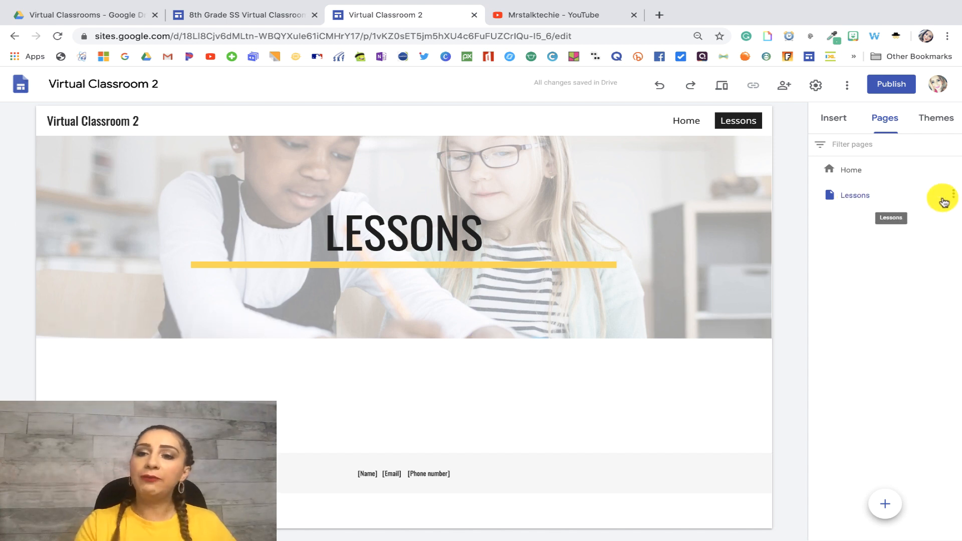
Add a subpage named "1st Six Weeks" under Lessons and check it in the site navigation.
click(954, 197)
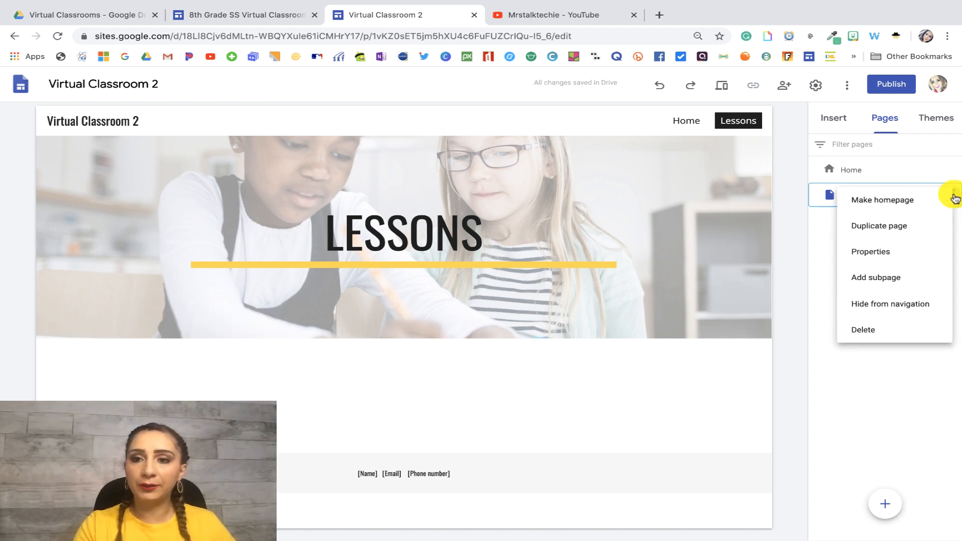
click(901, 286)
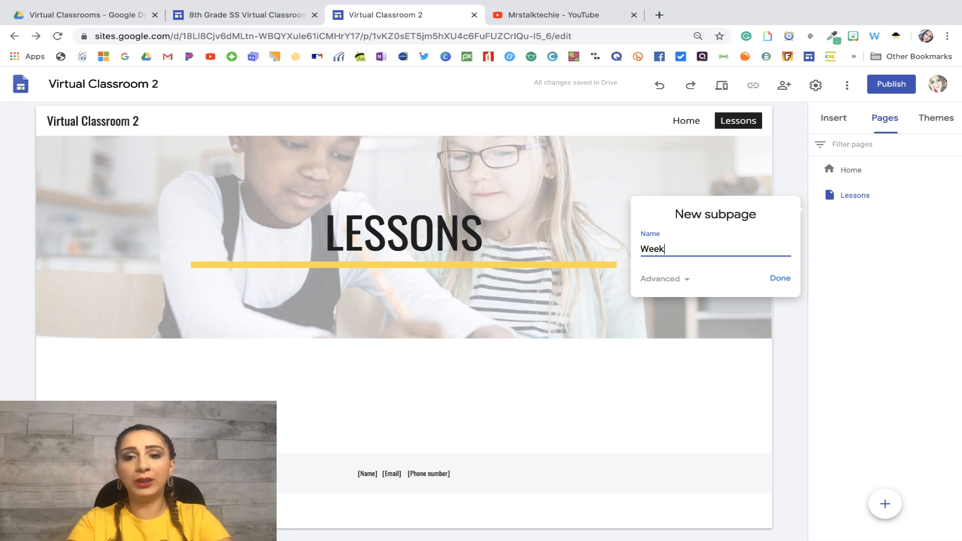
text(Week 1)
key(BackSpace)
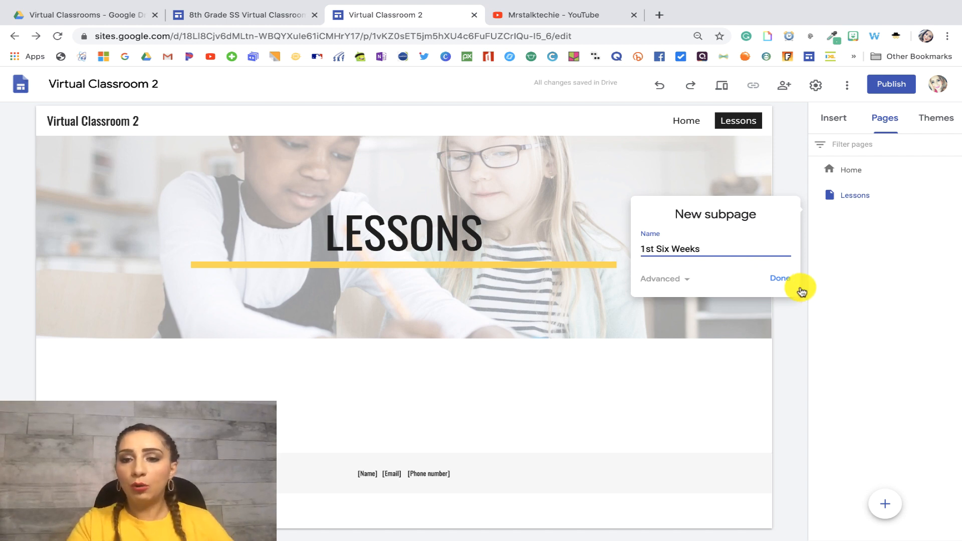
click(780, 278)
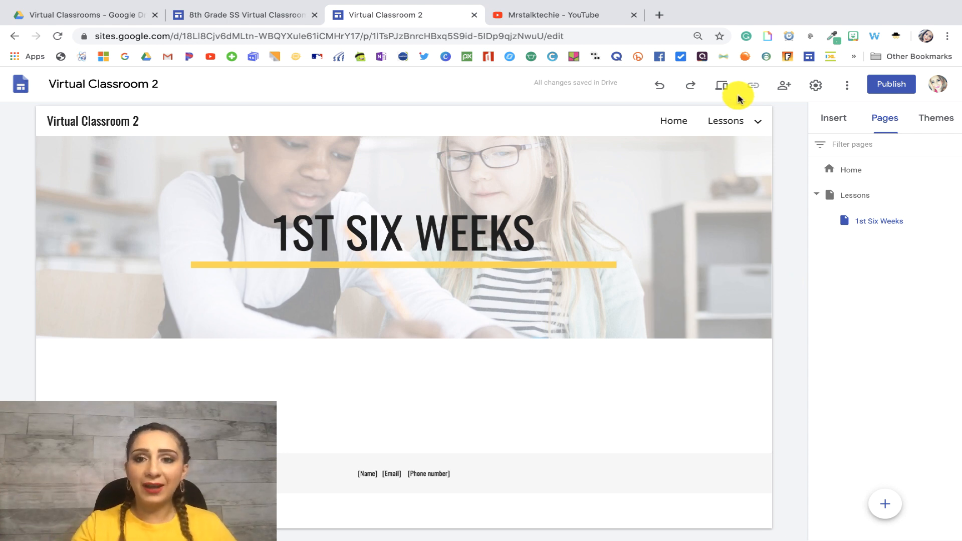
mouse_move(728, 125)
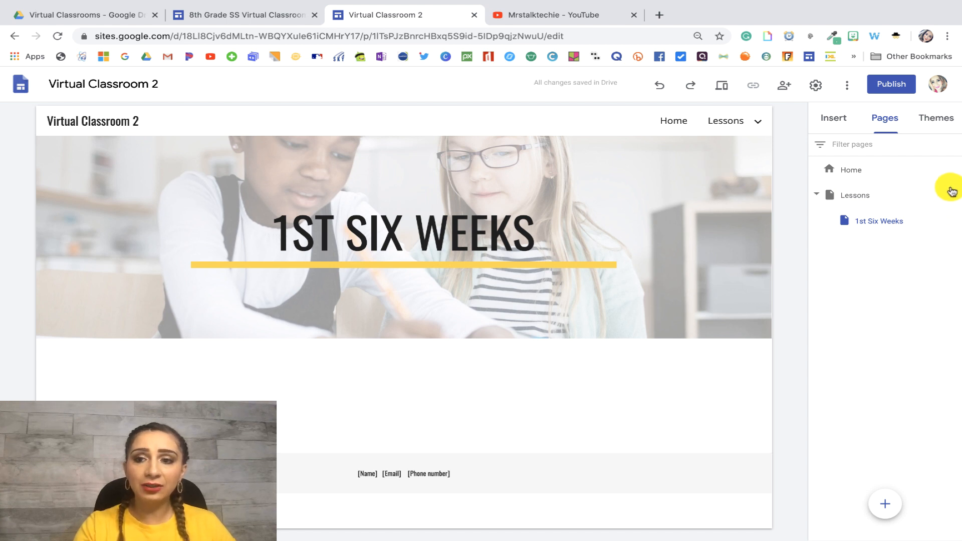
Add a second subpage under Lessons named "2nd Six Weeks" and view the Lessons navigation list.
click(951, 221)
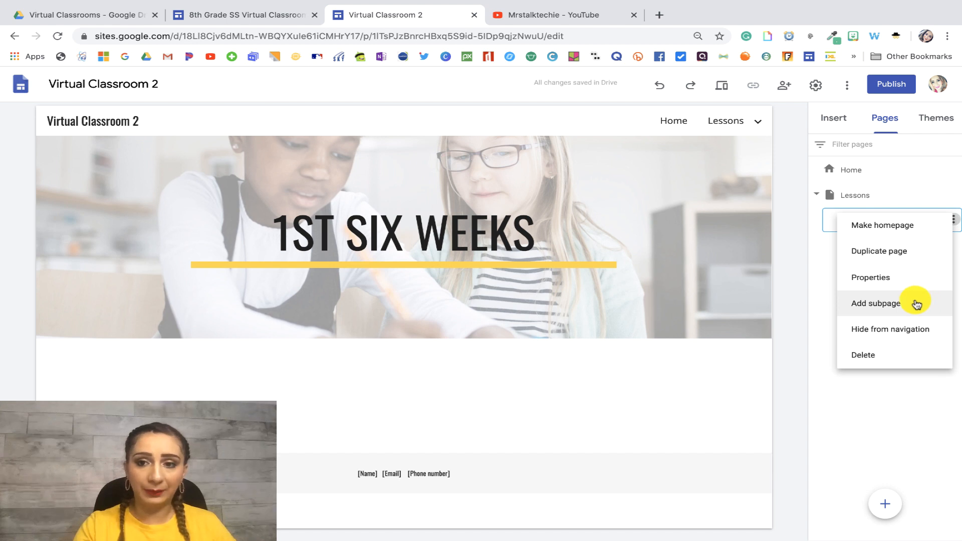
click(948, 196)
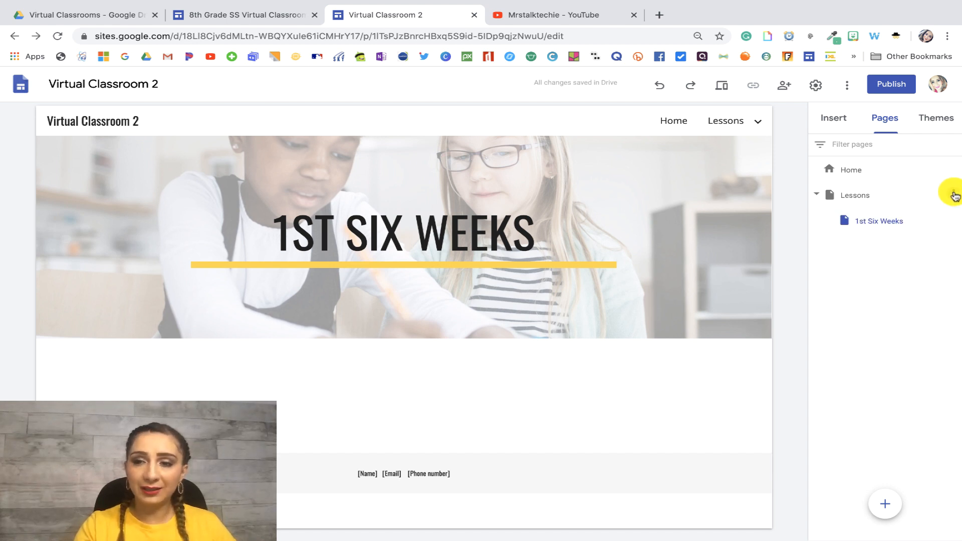
click(953, 195)
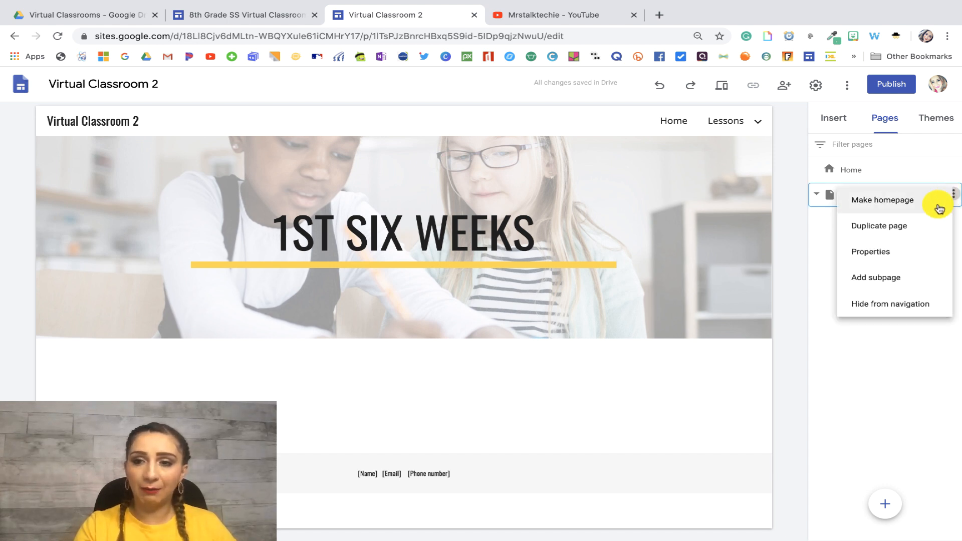
click(885, 284)
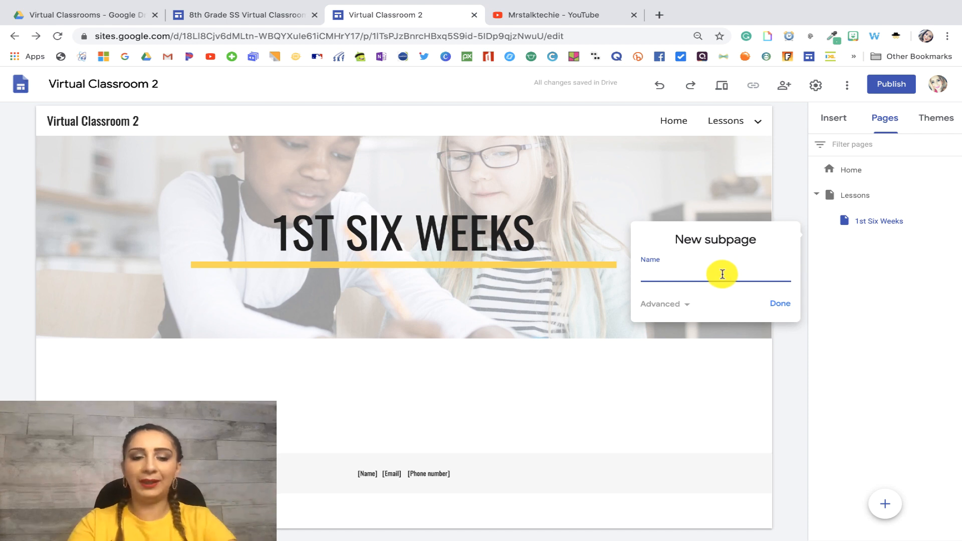
text(2nd Six Weeks)
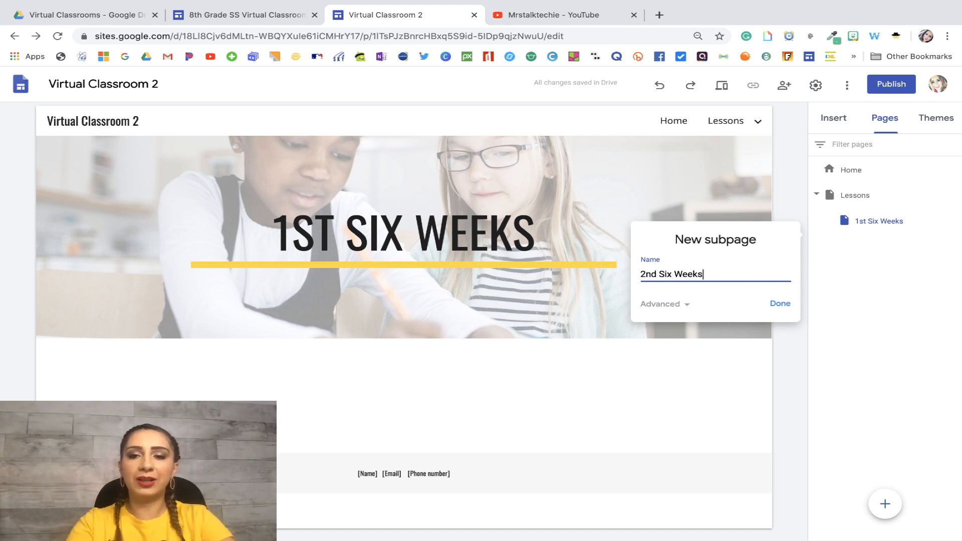
click(777, 303)
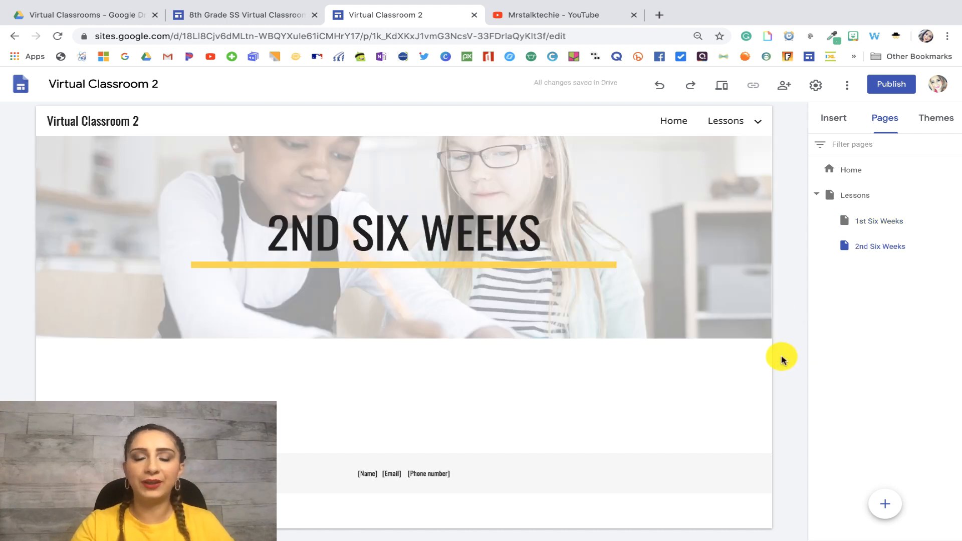
click(755, 122)
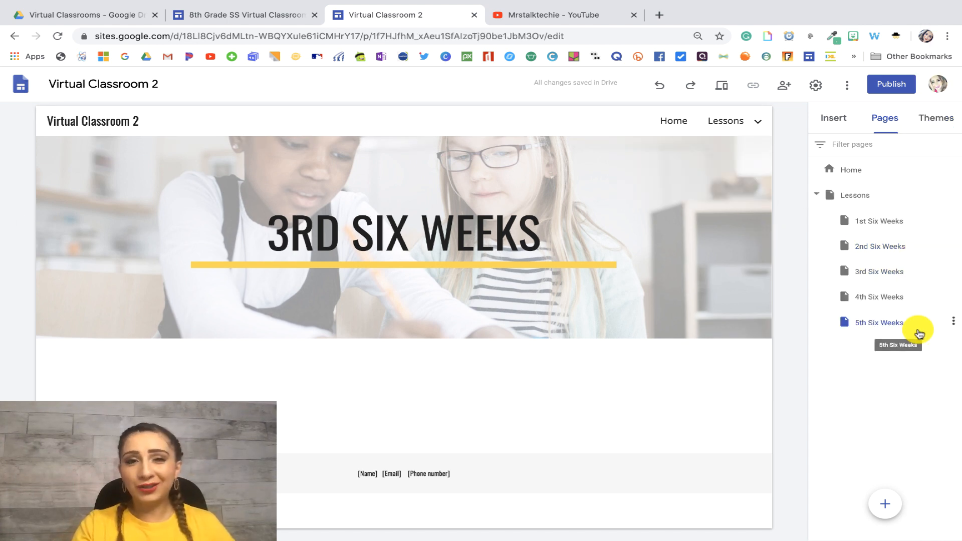
Duplicate the 5th Six Weeks subpage as "6th Six Weeks" and check the Lessons navigation list.
click(953, 323)
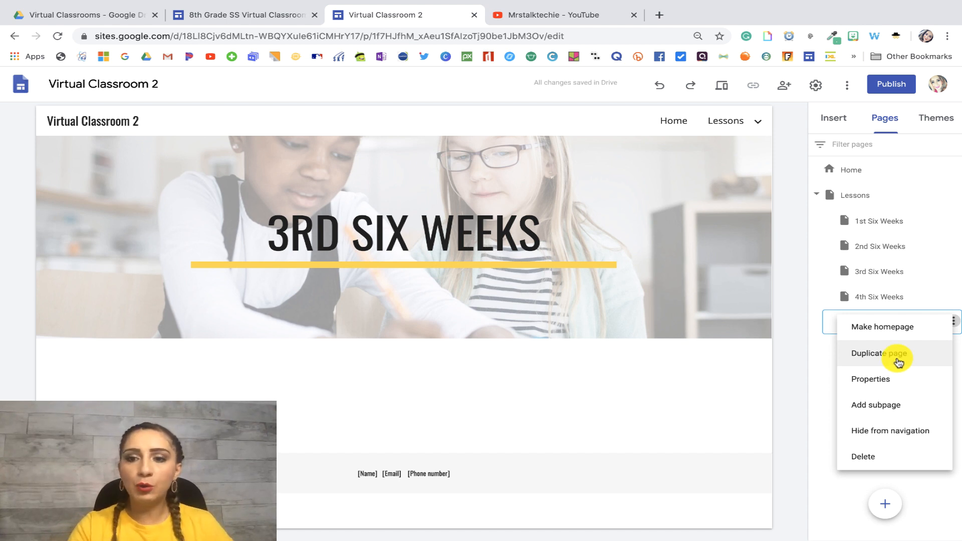
click(898, 361)
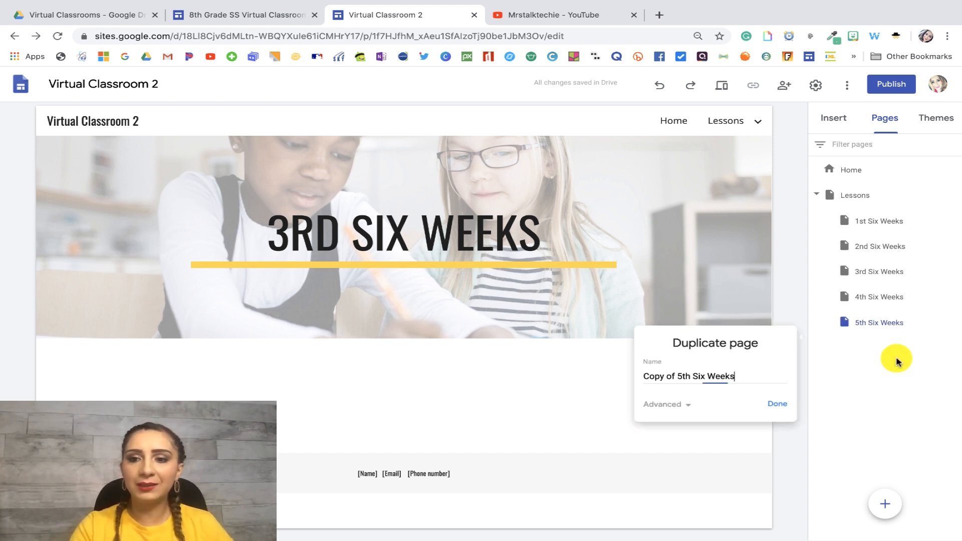
drag(680, 372, 590, 374)
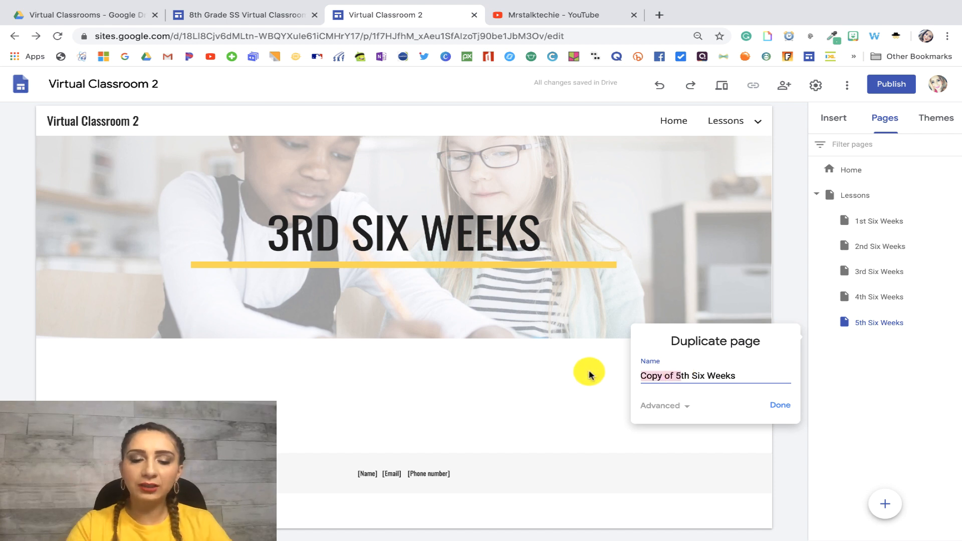
text(6)
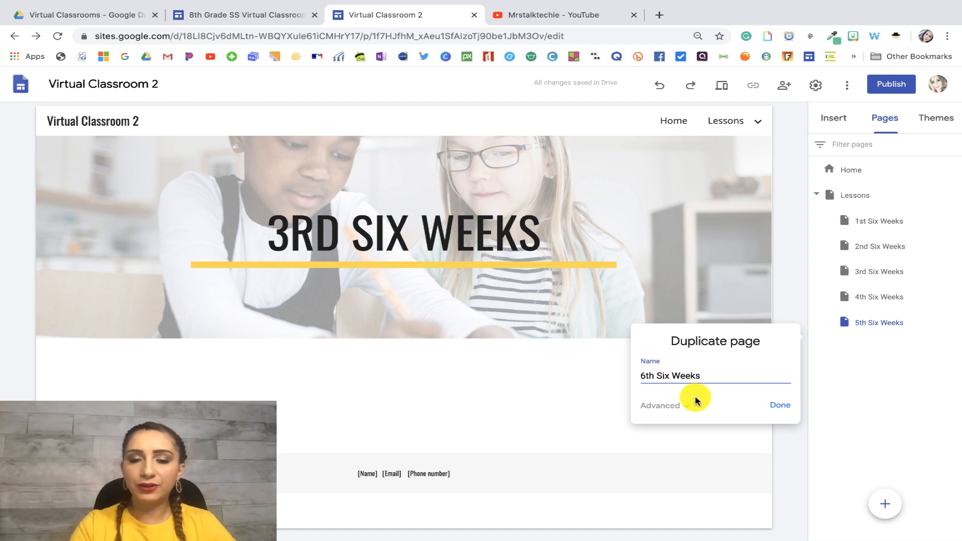
click(783, 405)
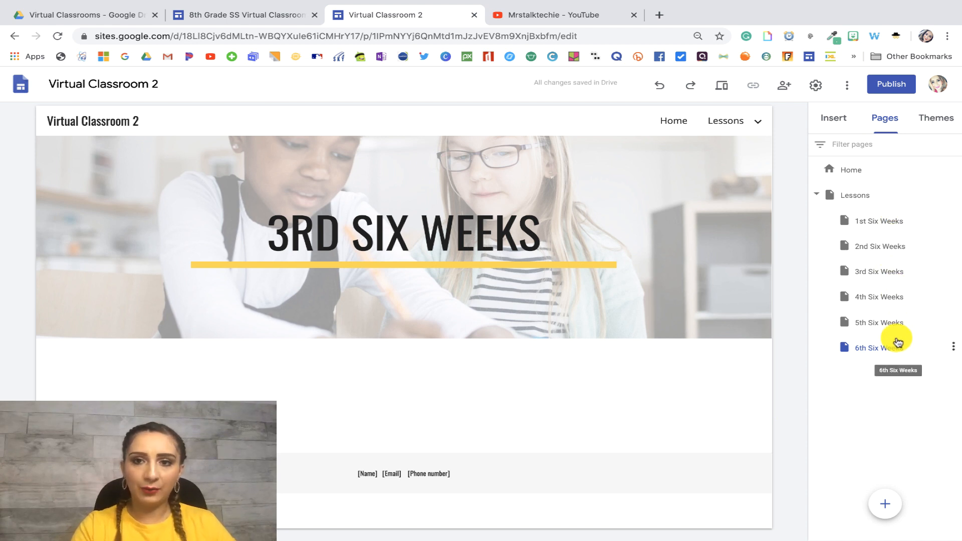
mouse_move(728, 120)
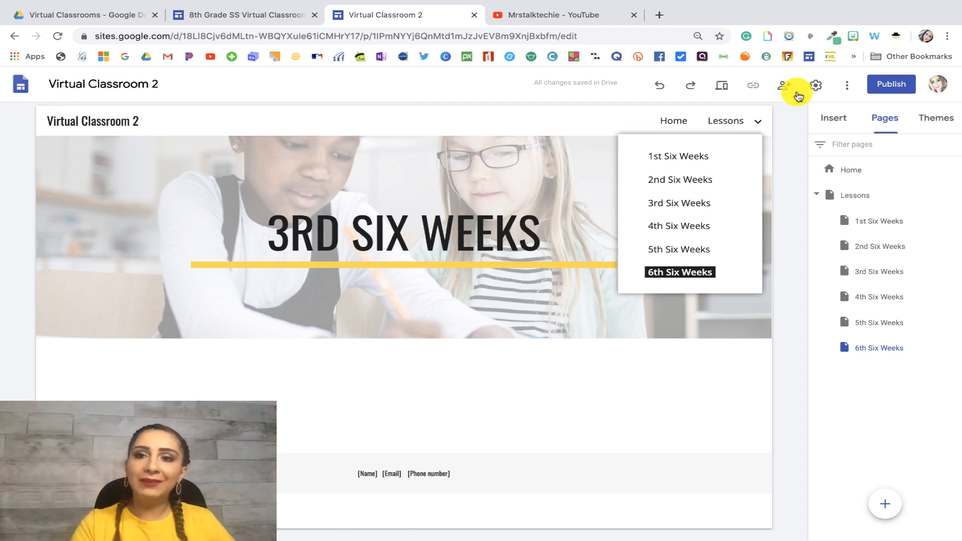
Try the Side mode for the site navigation and open the side page menu.
click(816, 88)
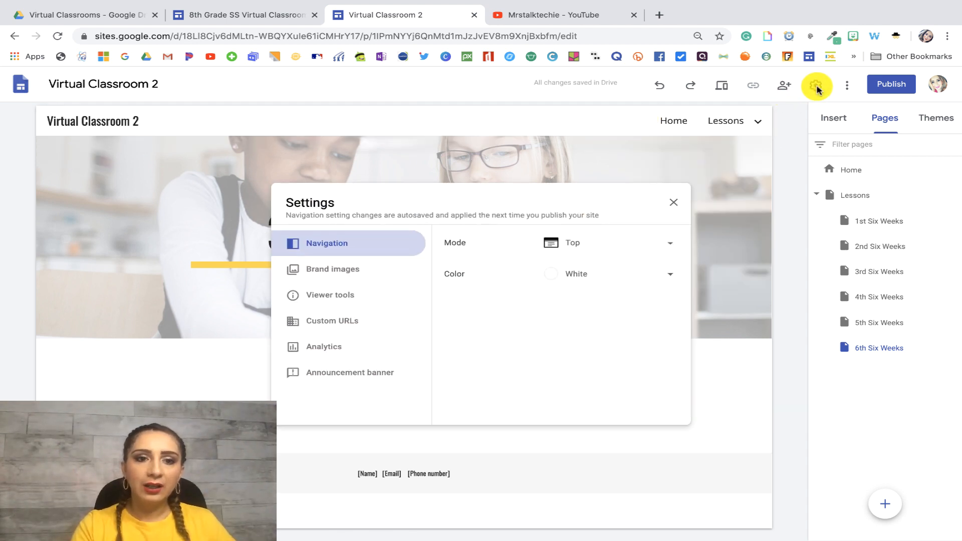
click(611, 248)
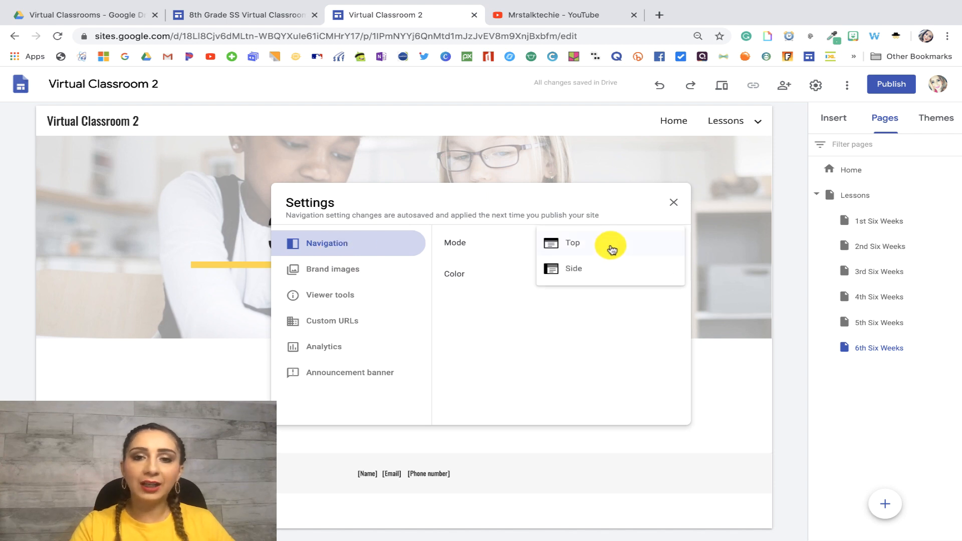
click(580, 269)
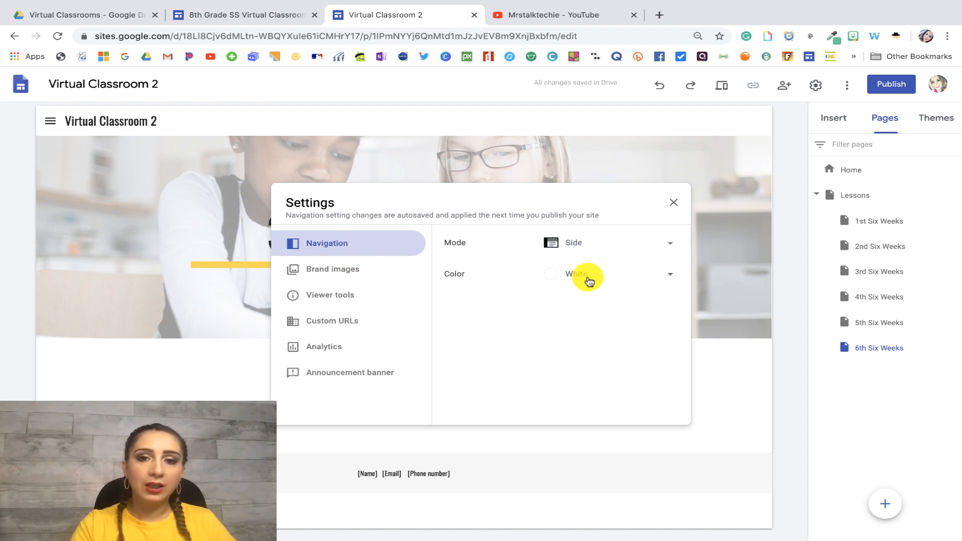
click(674, 202)
click(51, 122)
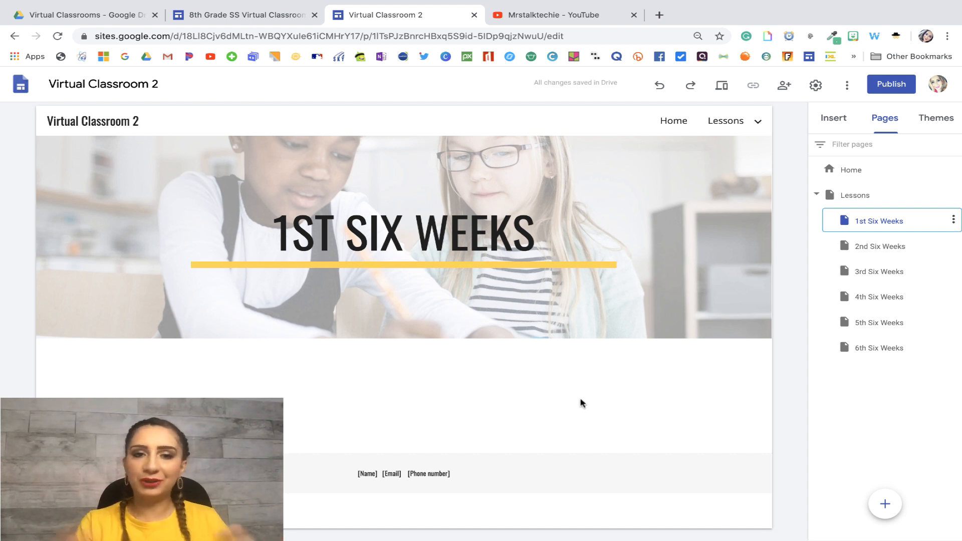
Insert the Bitmoji Lesson slides from the Virtual Classrooms folder in Drive onto the 1st Six Weeks page.
click(835, 122)
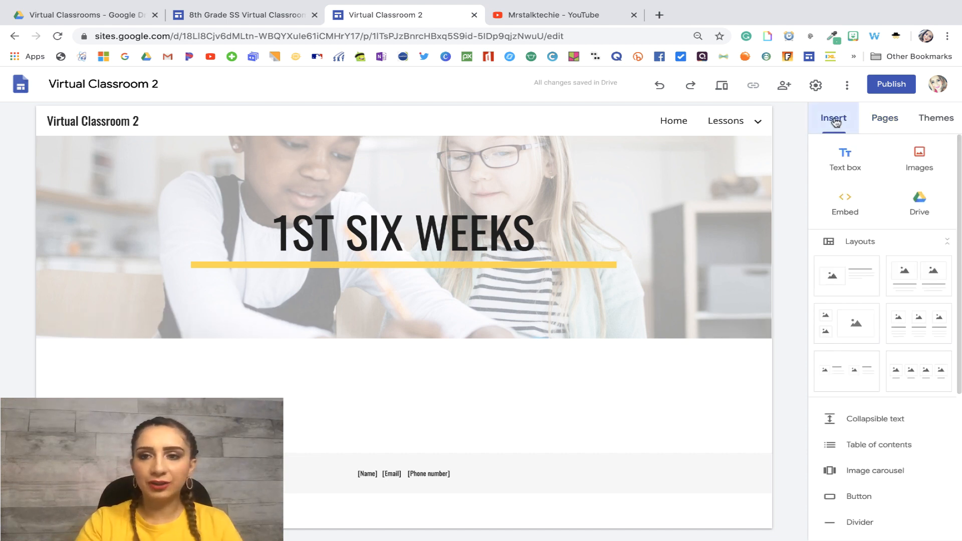
click(916, 206)
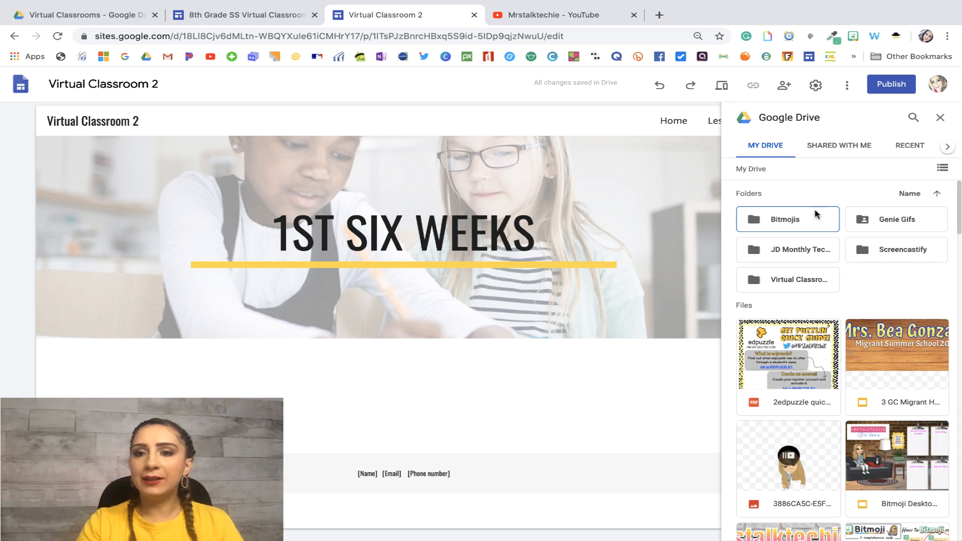
double_click(780, 282)
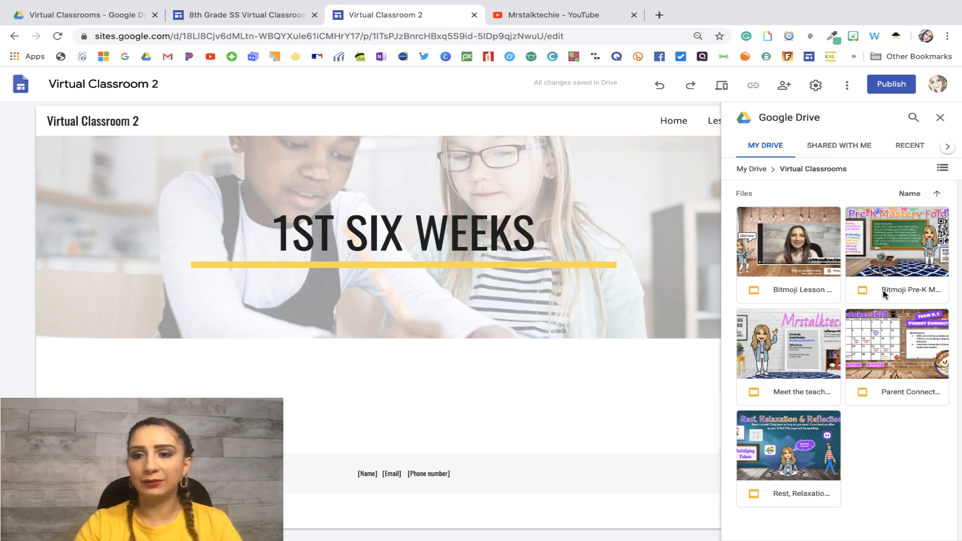
click(799, 288)
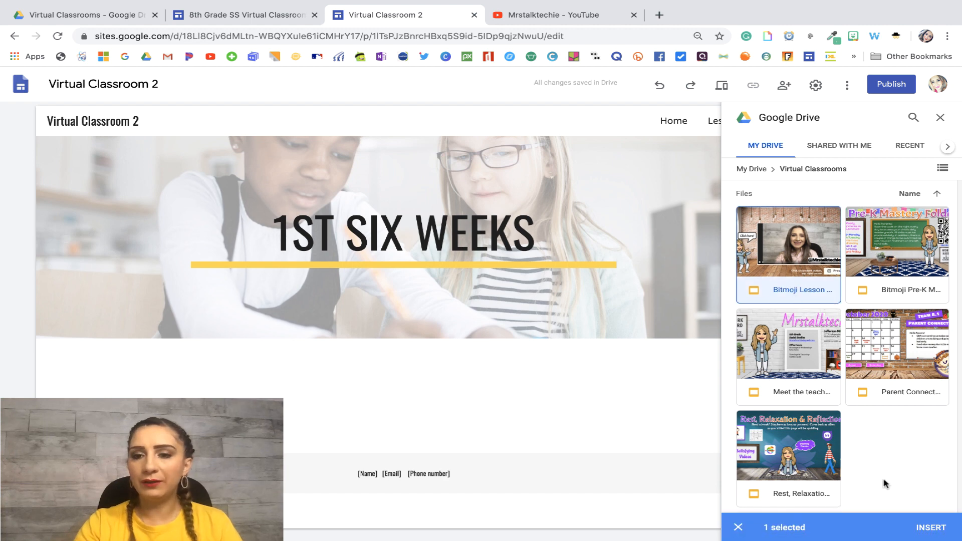
click(932, 534)
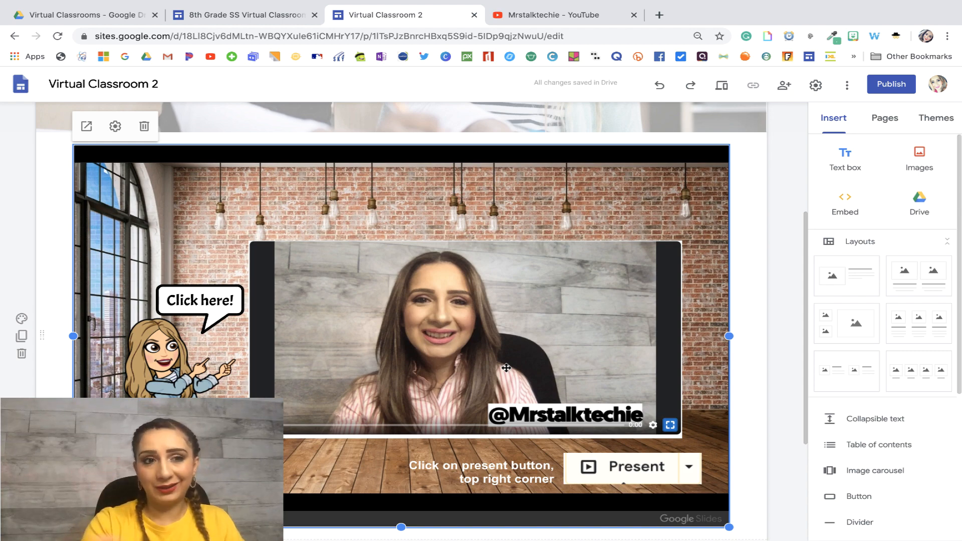
Set the embedded lesson presentation's starting slide to 2.
click(115, 127)
click(473, 340)
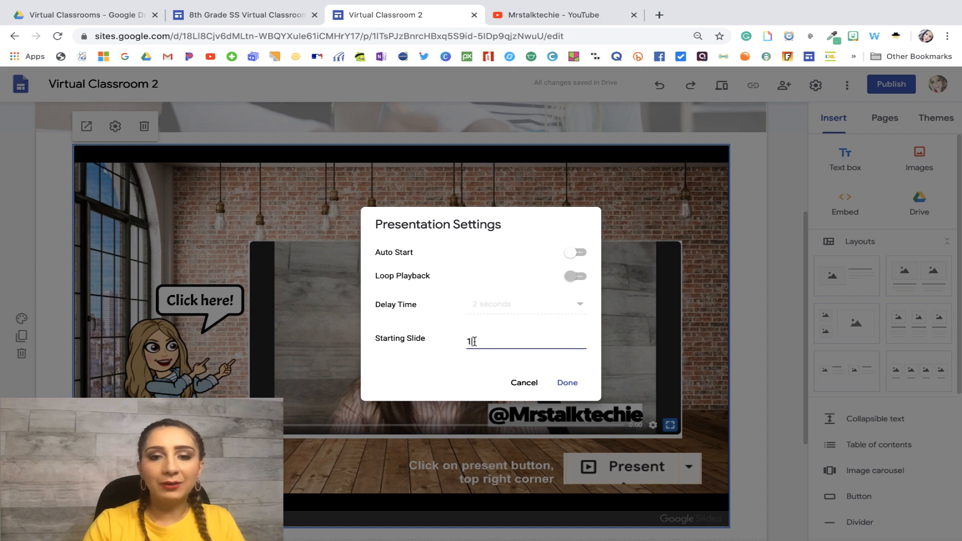
text(2)
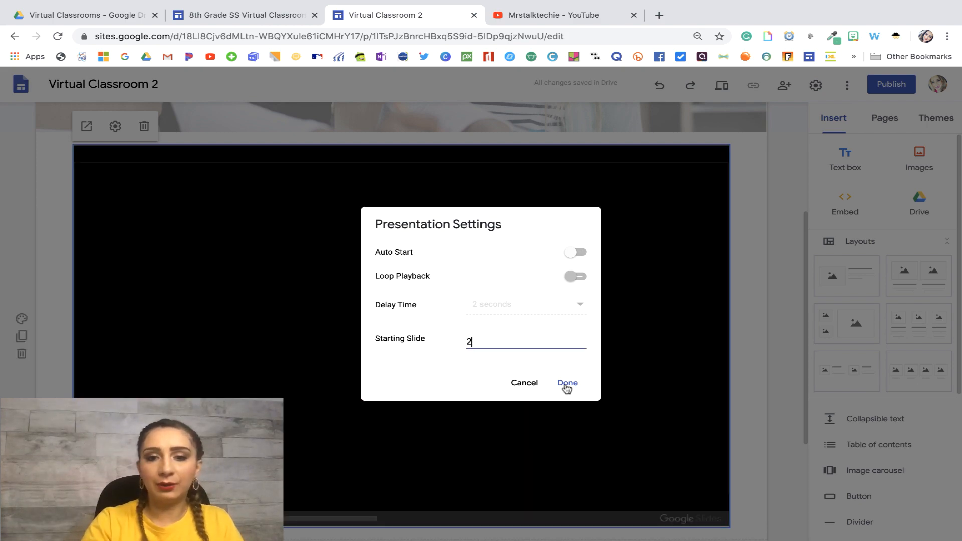
click(566, 384)
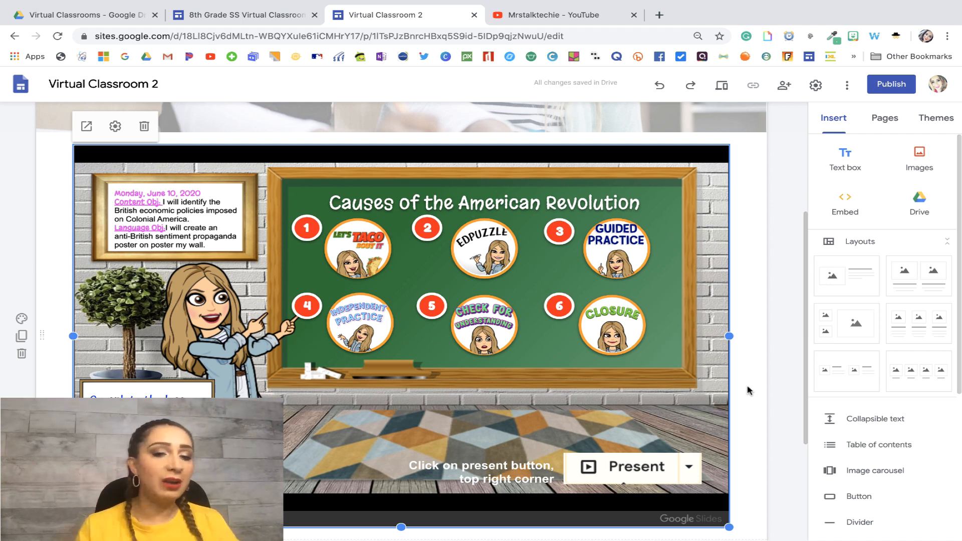
click(748, 391)
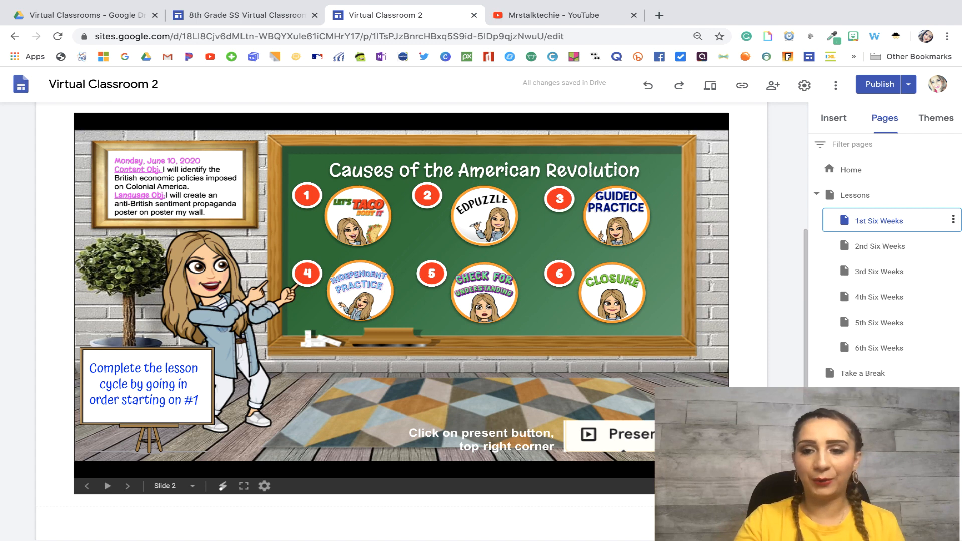
Open the Take a Break page and review its embedded Rest, Relaxation & Reflection slides.
click(843, 376)
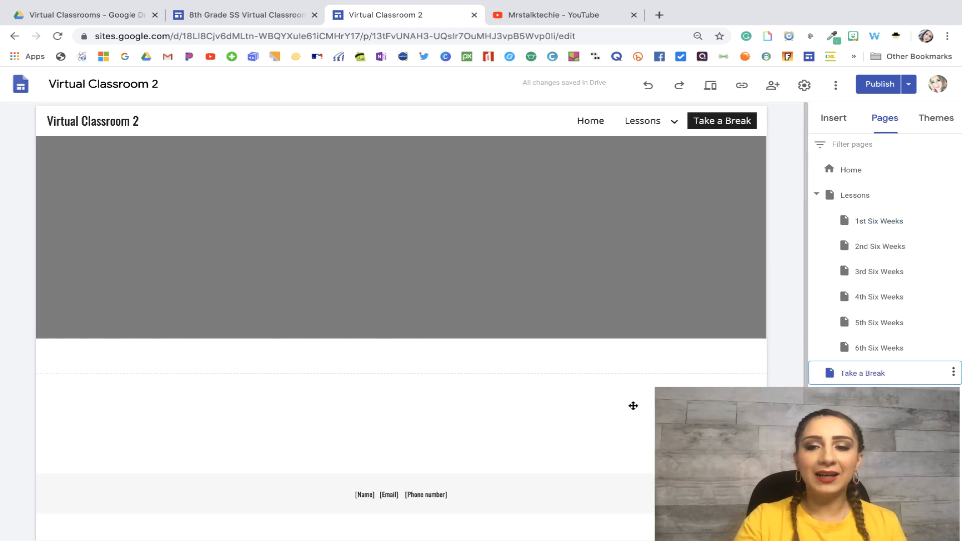
scroll(617, 423, down, 5)
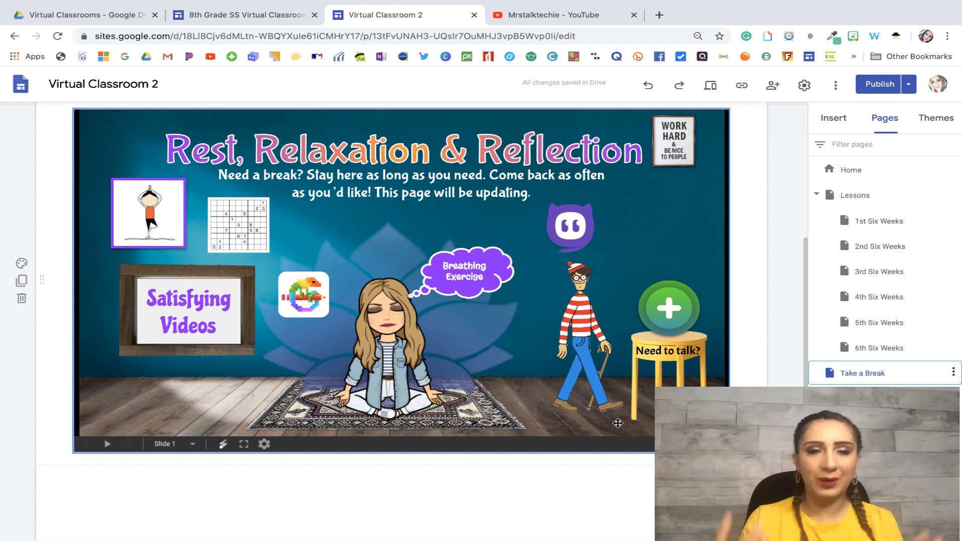
scroll(584, 329, up, 1)
scroll(584, 329, down, 1)
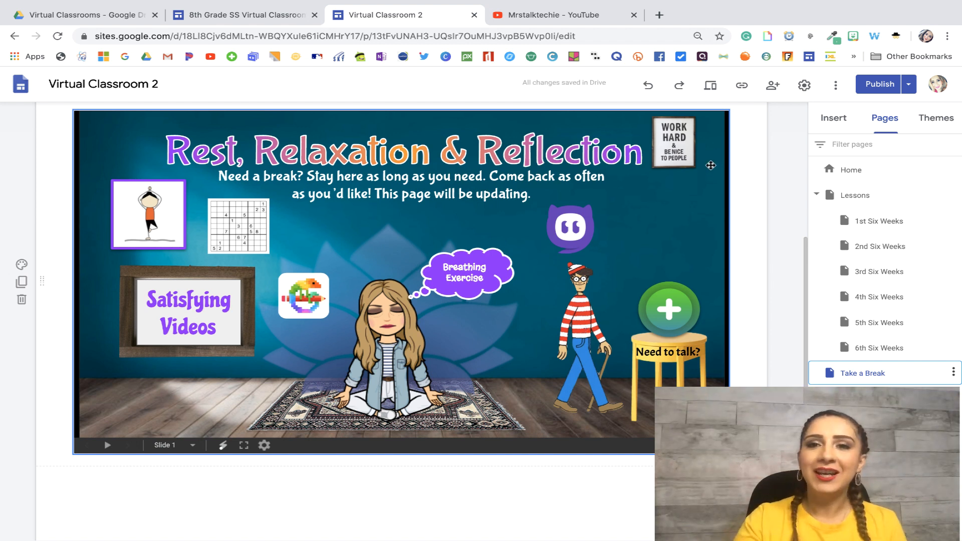
Search Bitmoji for "Relax" and copy the image address of the character reading in a purple beanbag.
click(854, 39)
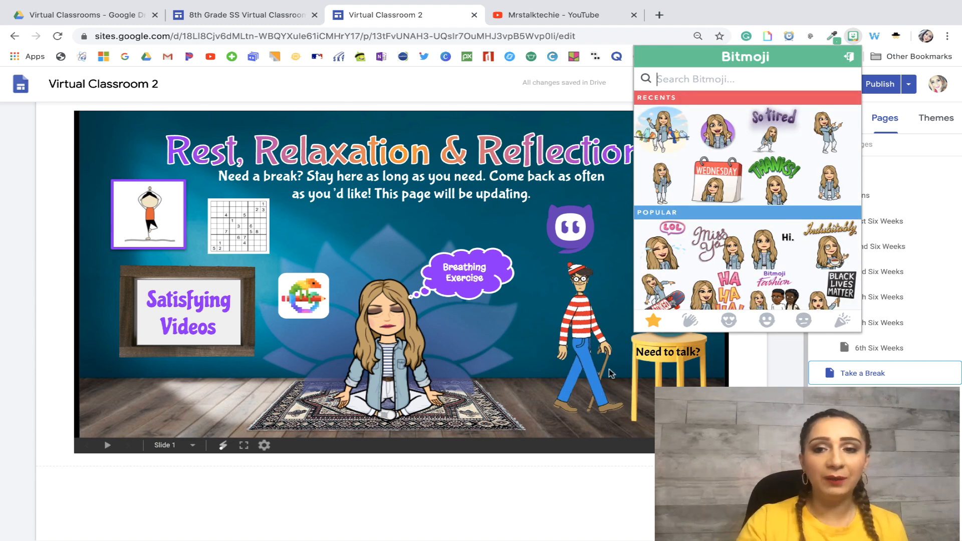
text(Re)
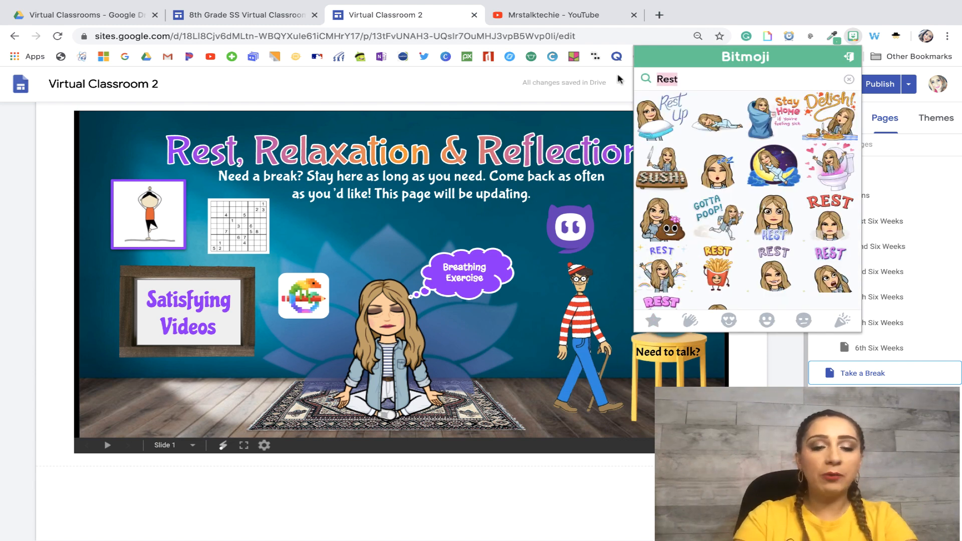
text(lax)
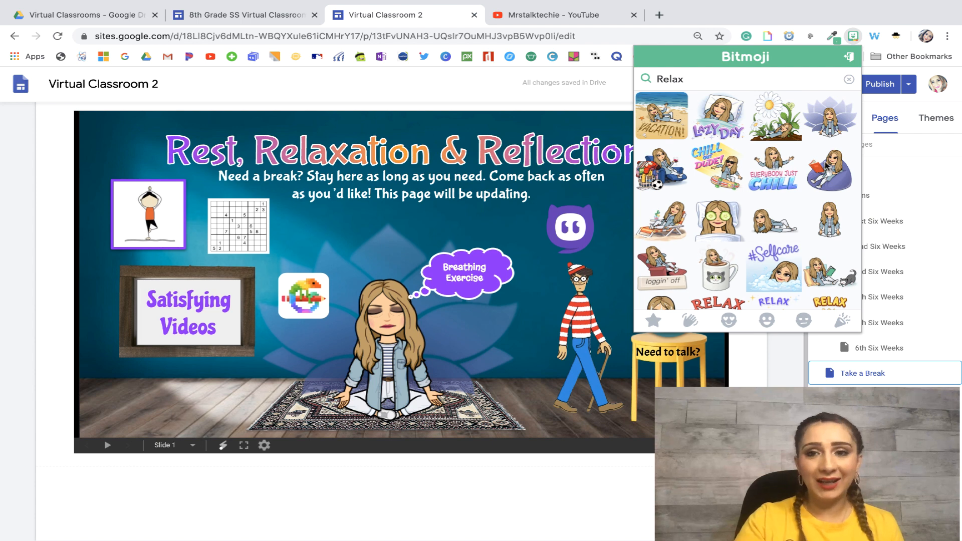
right_click(825, 161)
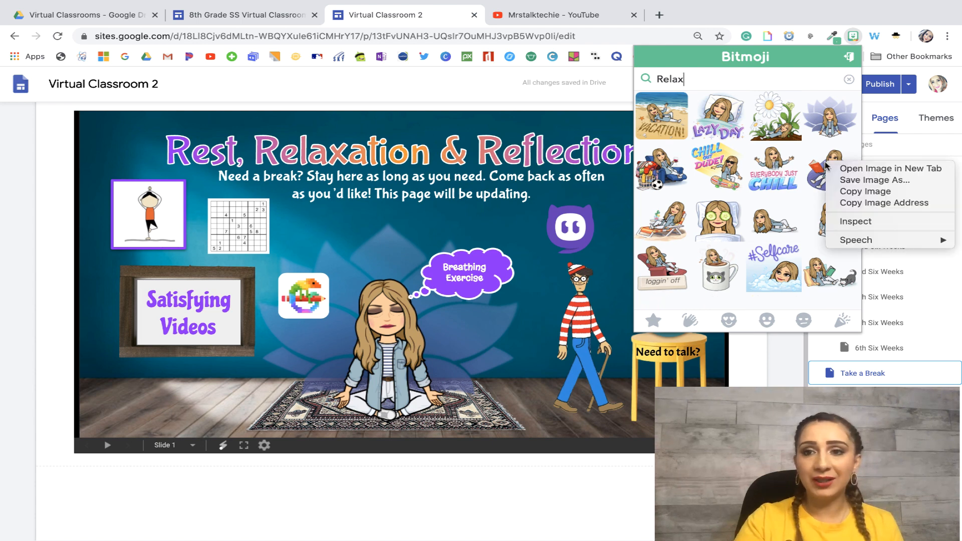
click(832, 203)
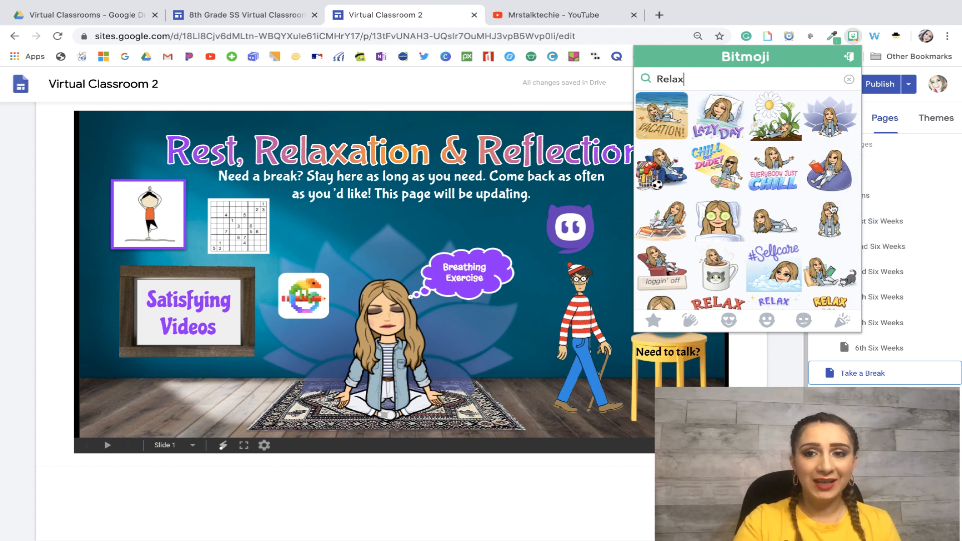
Embed the copied Bitmoji image by URL in the blank area below the Take a Break slides.
click(609, 481)
scroll(608, 479, down, 2)
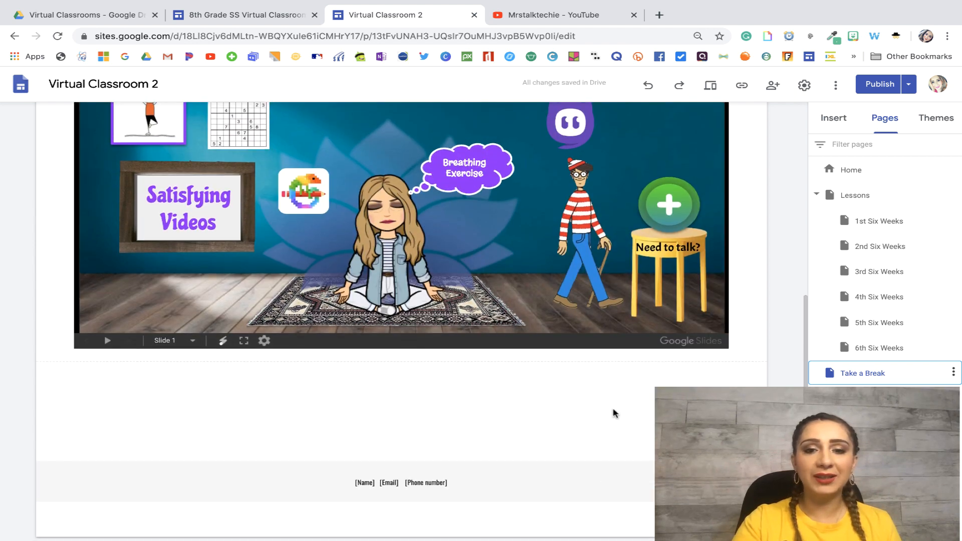
double_click(610, 390)
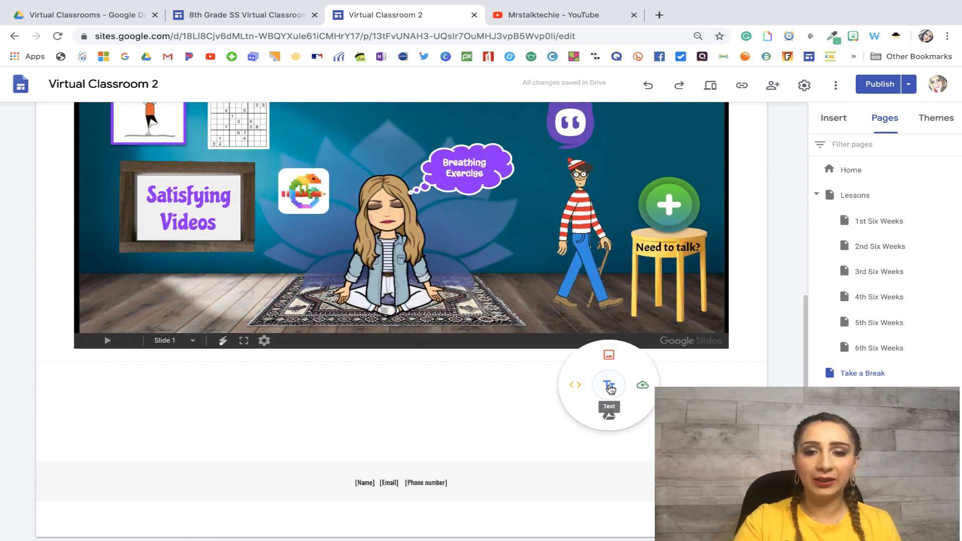
click(576, 385)
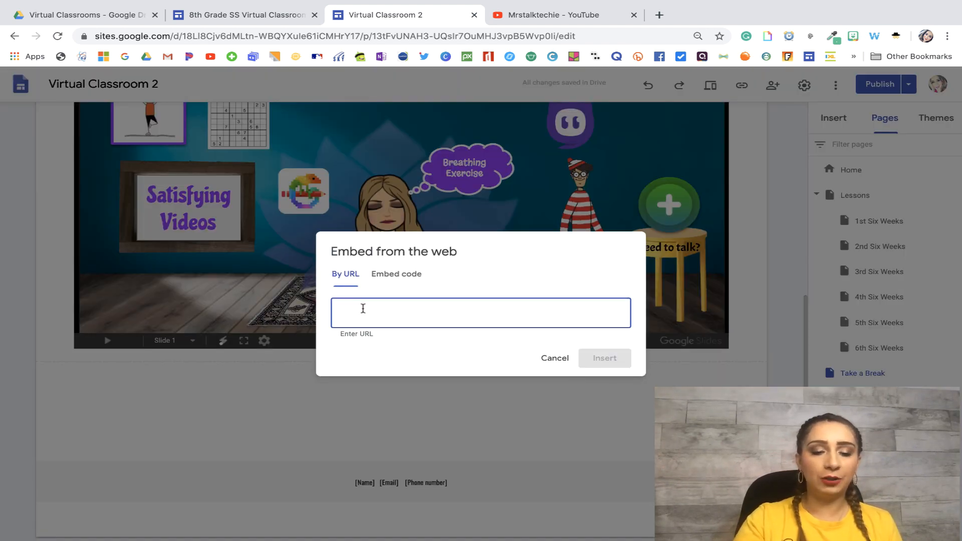
key(ctrl+v)
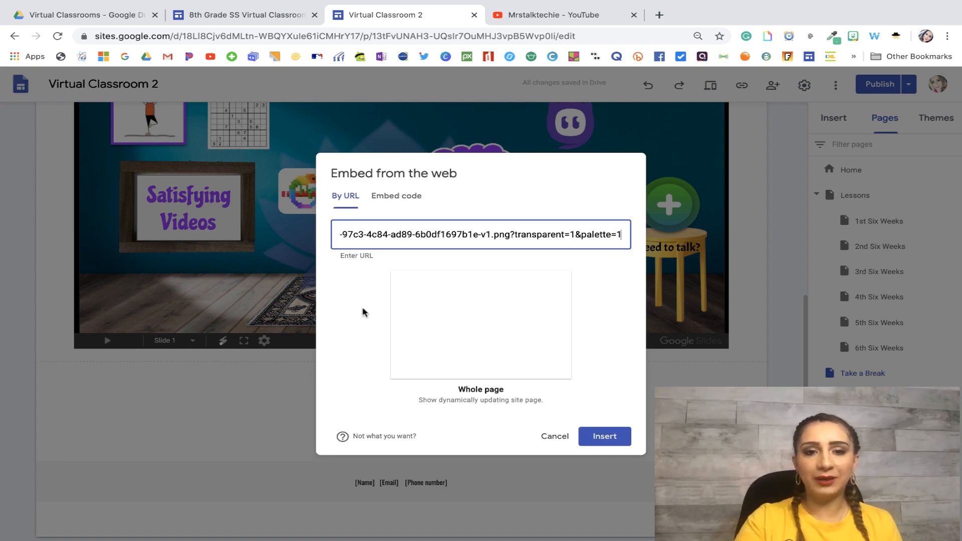
click(615, 435)
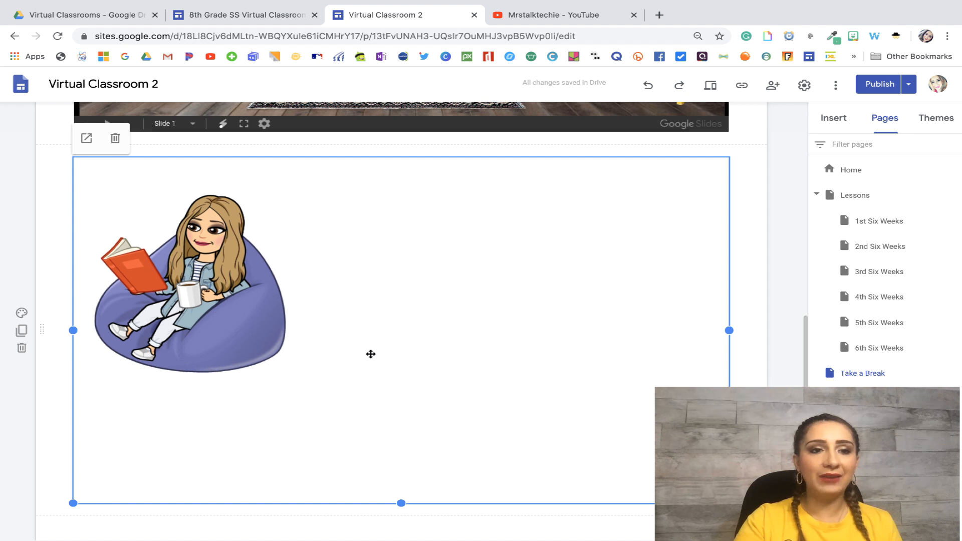
Shrink the embedded Bitmoji's frame to fit around the character and move it slightly right within its section.
drag(729, 503, 298, 386)
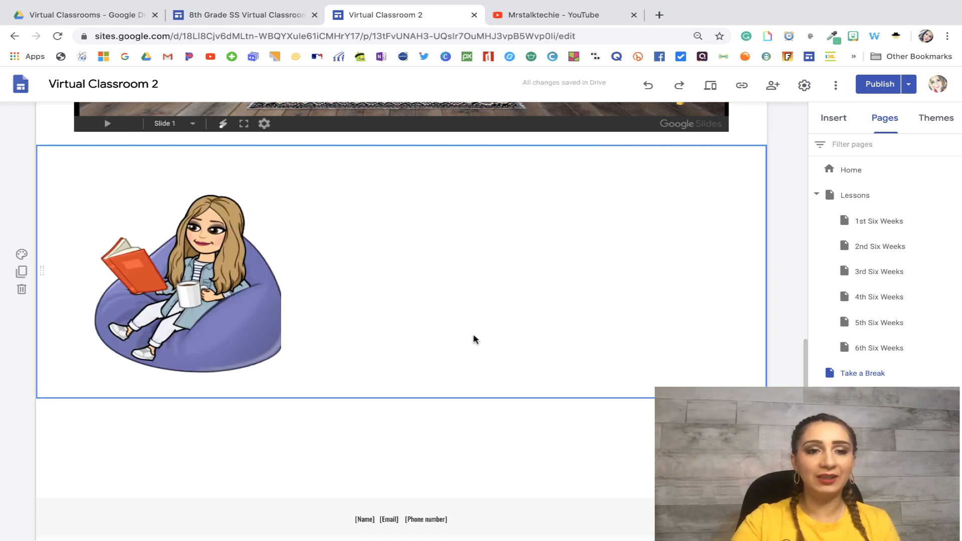
drag(266, 312, 319, 308)
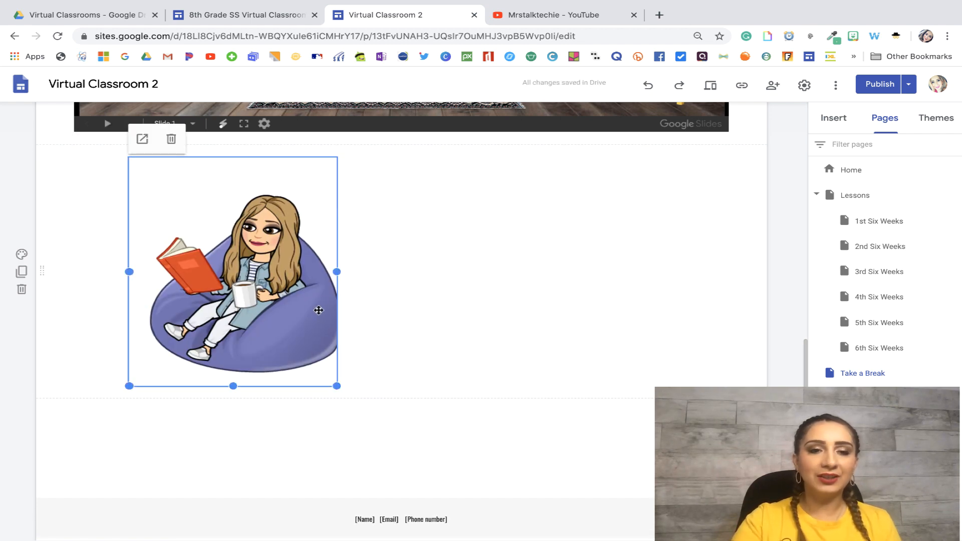
drag(335, 272, 354, 271)
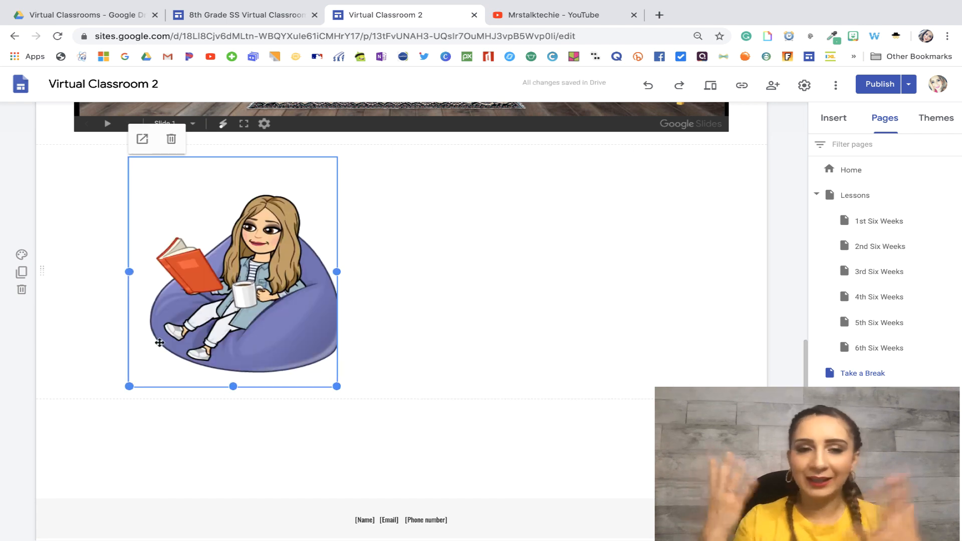
click(449, 320)
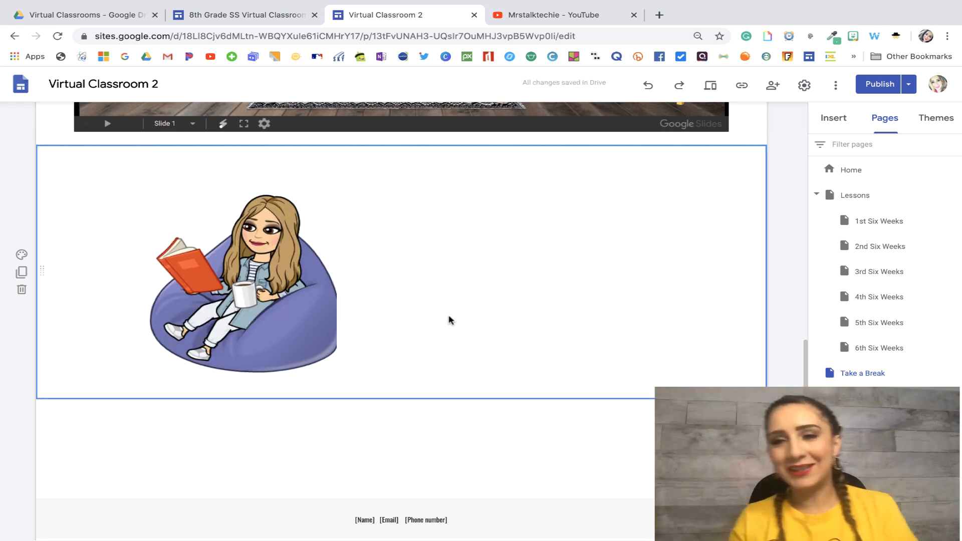
scroll(717, 217, down, 1)
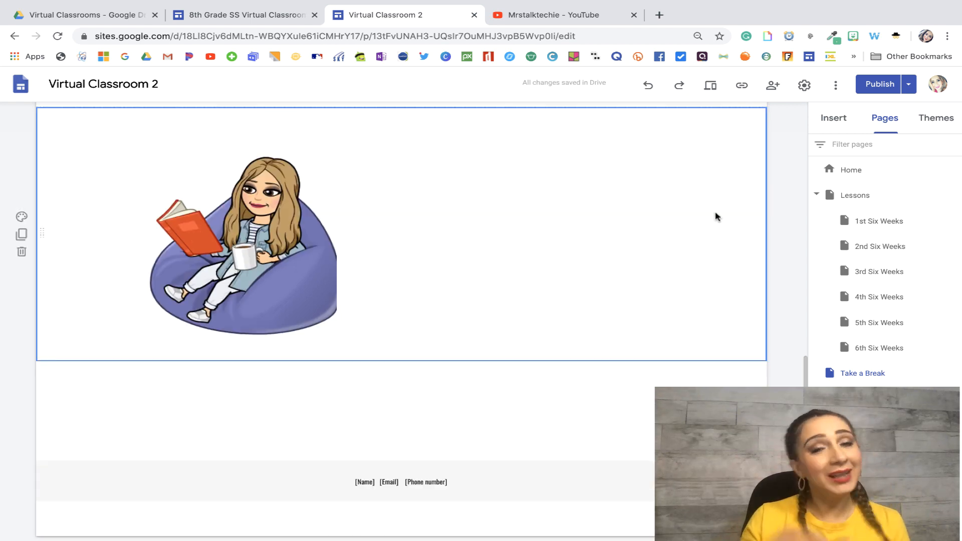
Review the draft of the added Take a Break page and publish the site changes.
scroll(706, 148, up, 10)
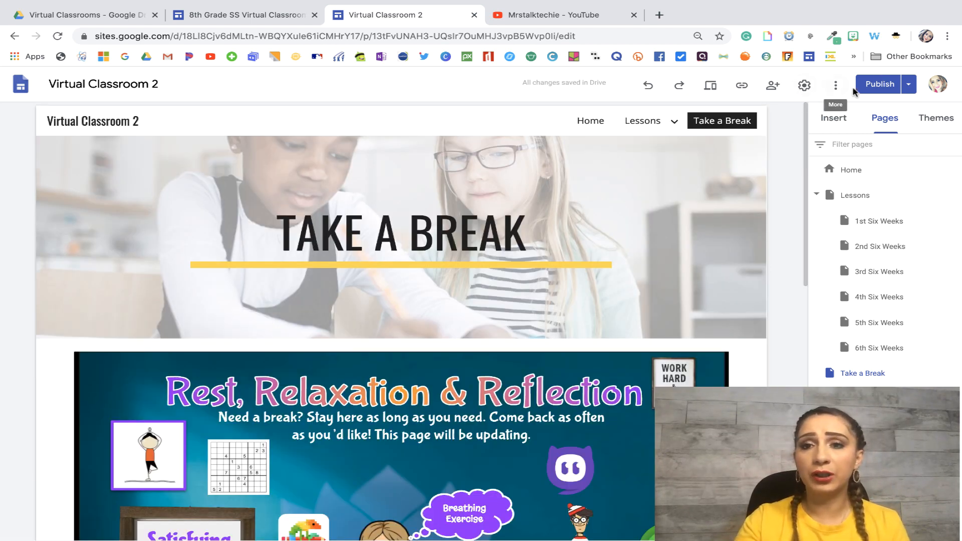
click(875, 86)
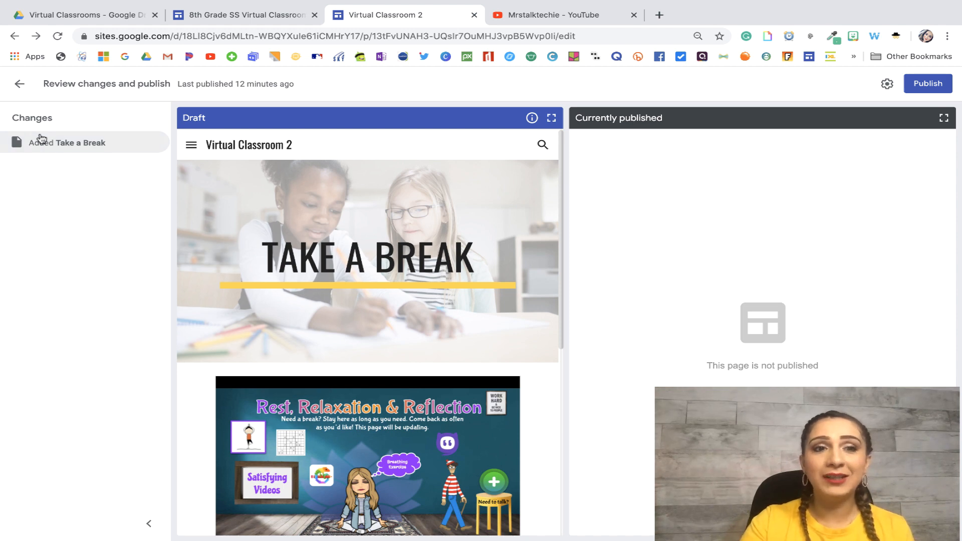
scroll(333, 453, down, 3)
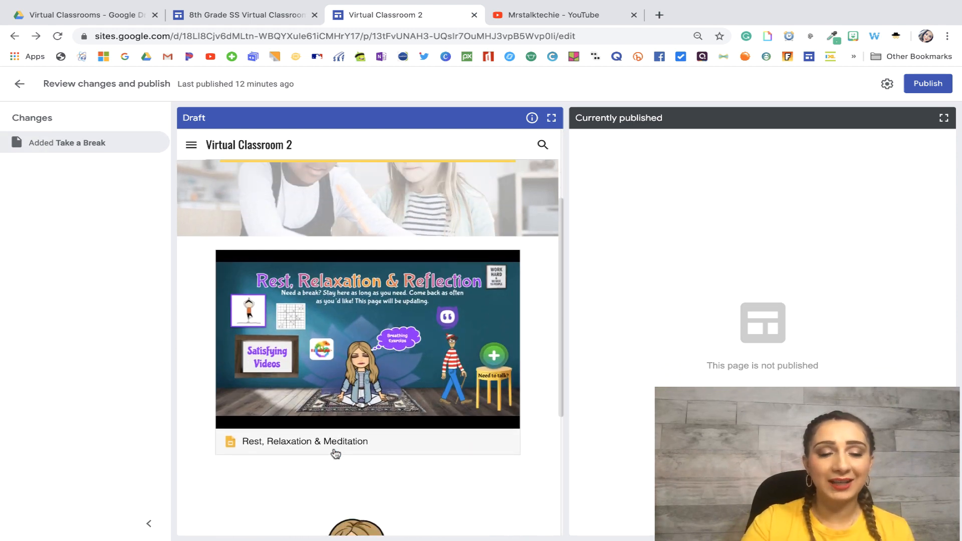
scroll(350, 359, down, 4)
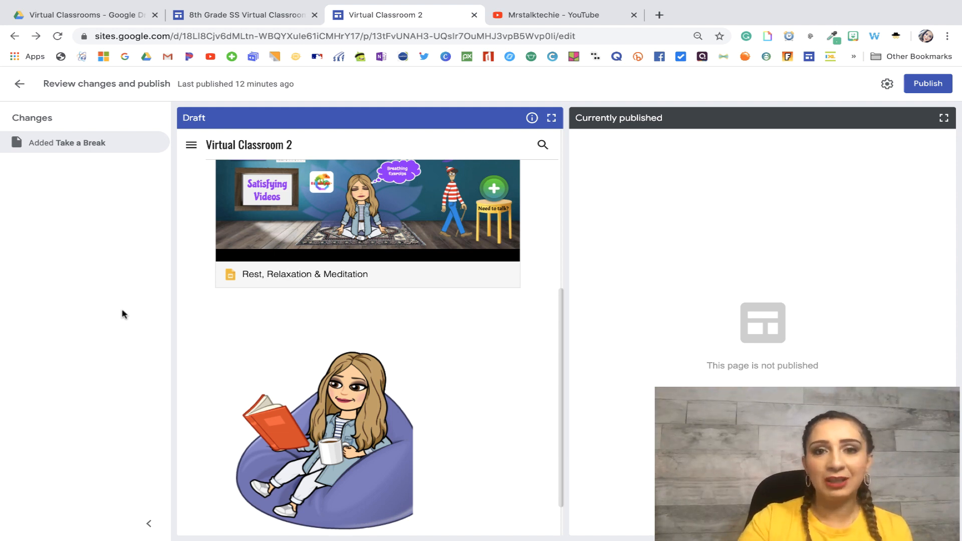
click(928, 84)
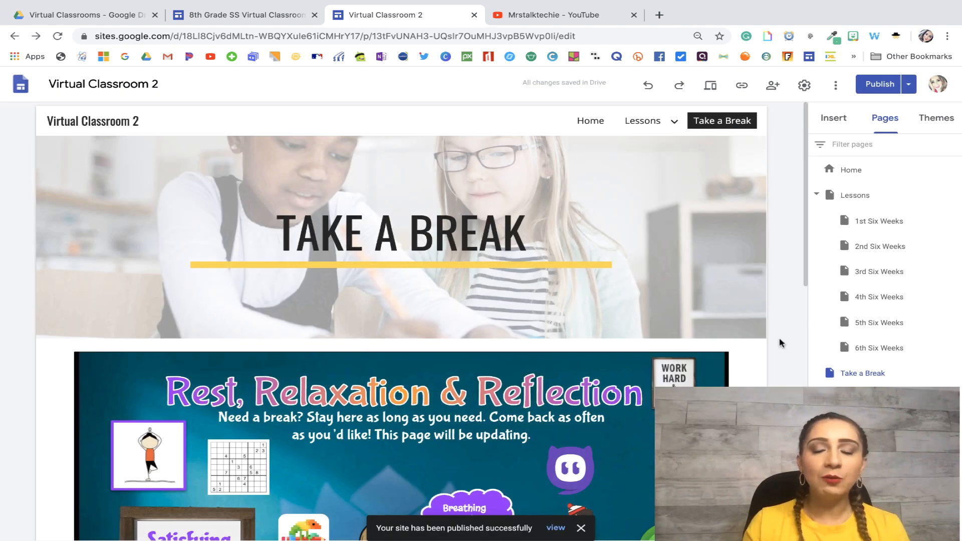
Open the published site link for the Take a Break page and try to copy it.
click(742, 88)
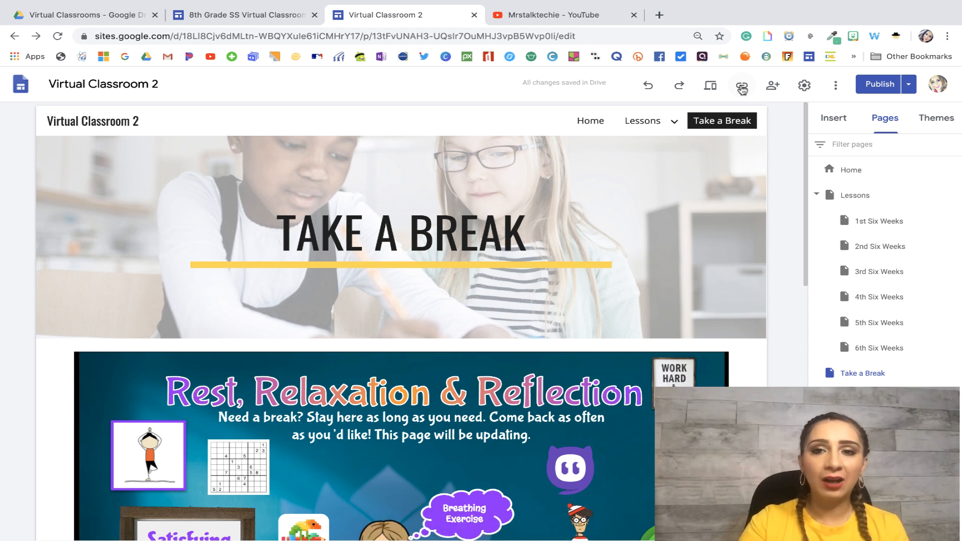
click(742, 89)
click(621, 313)
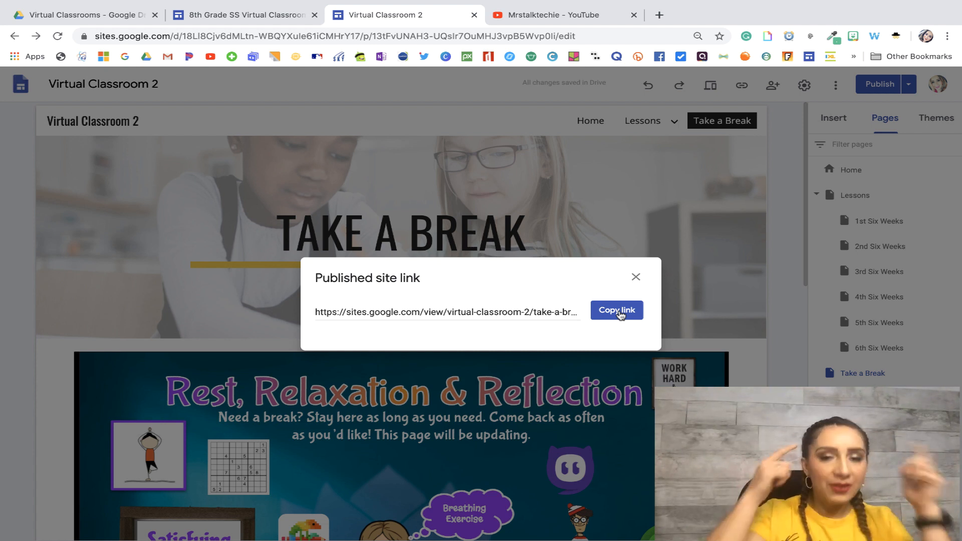
click(619, 312)
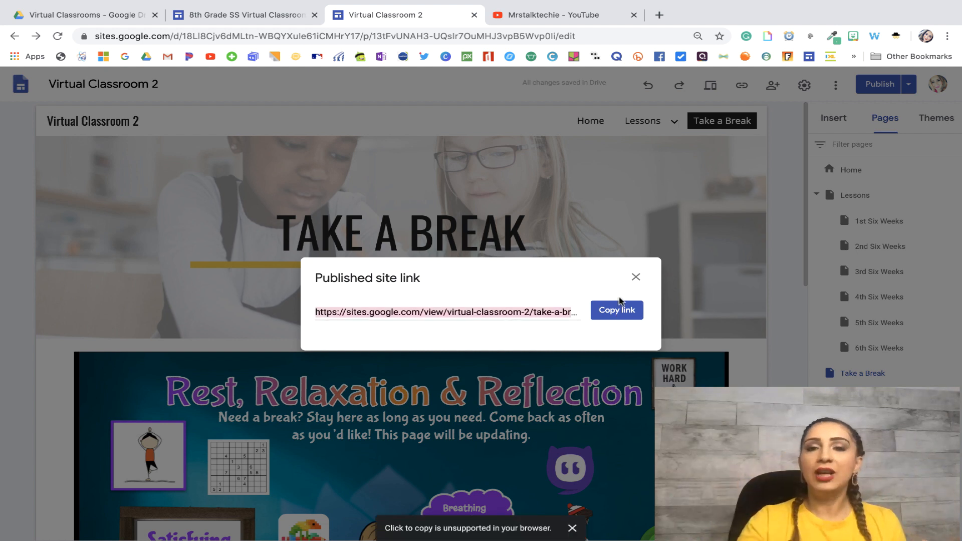
click(659, 15)
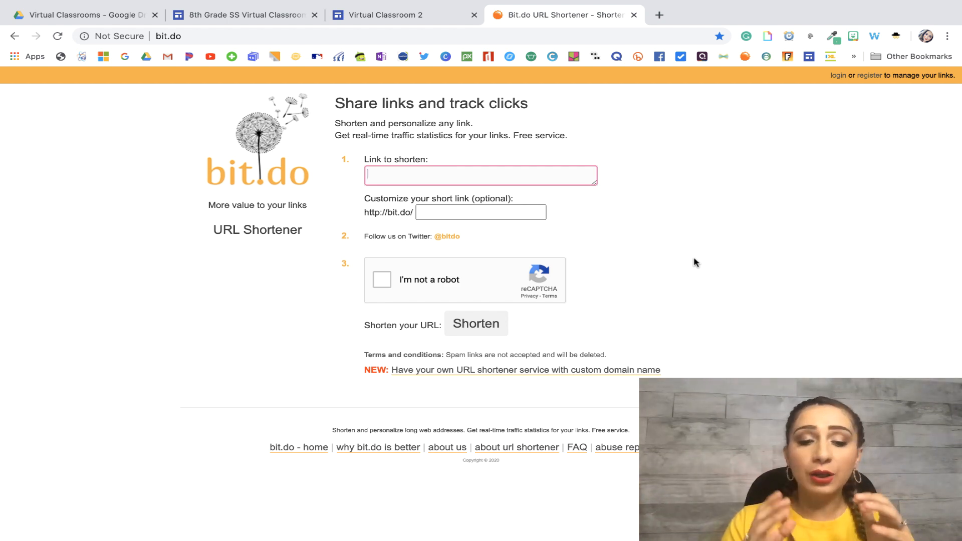
key(super+v)
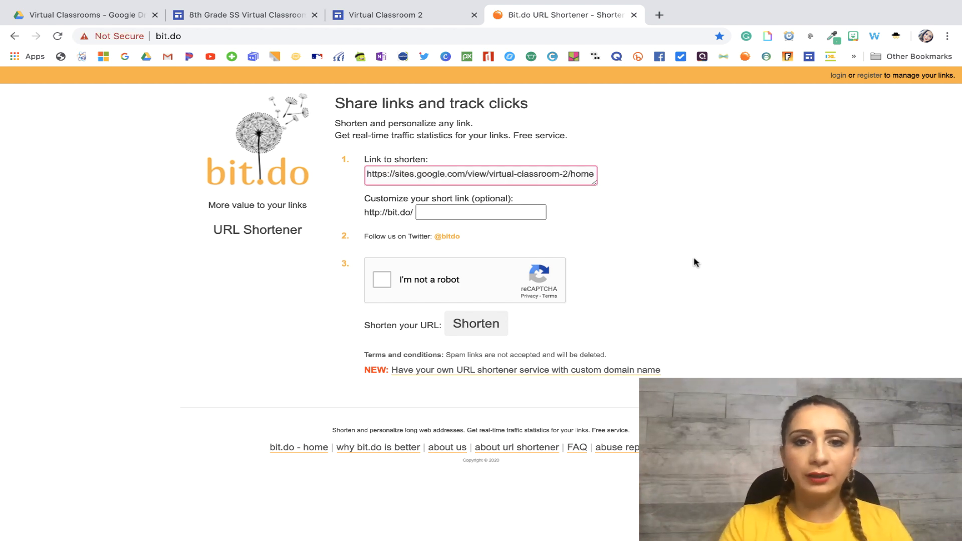
click(491, 212)
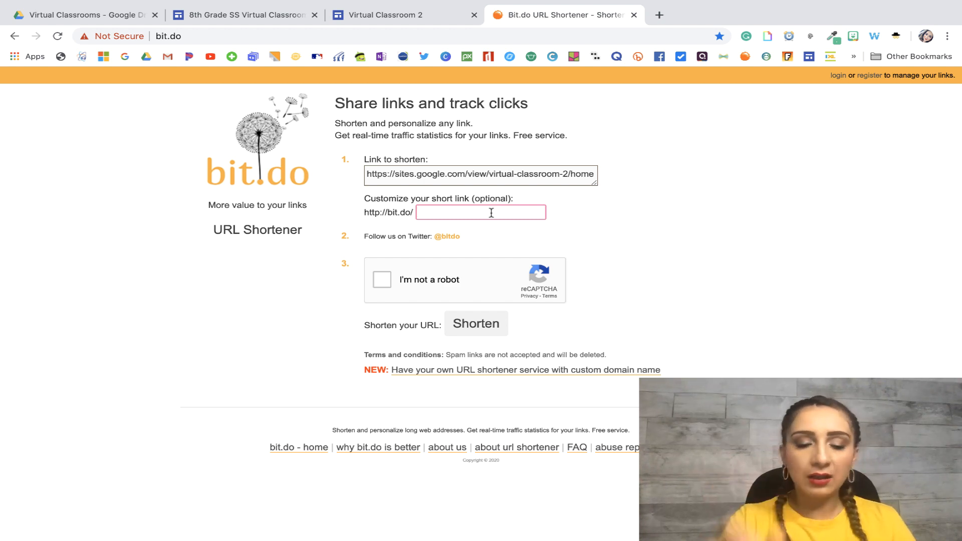
text(2020)
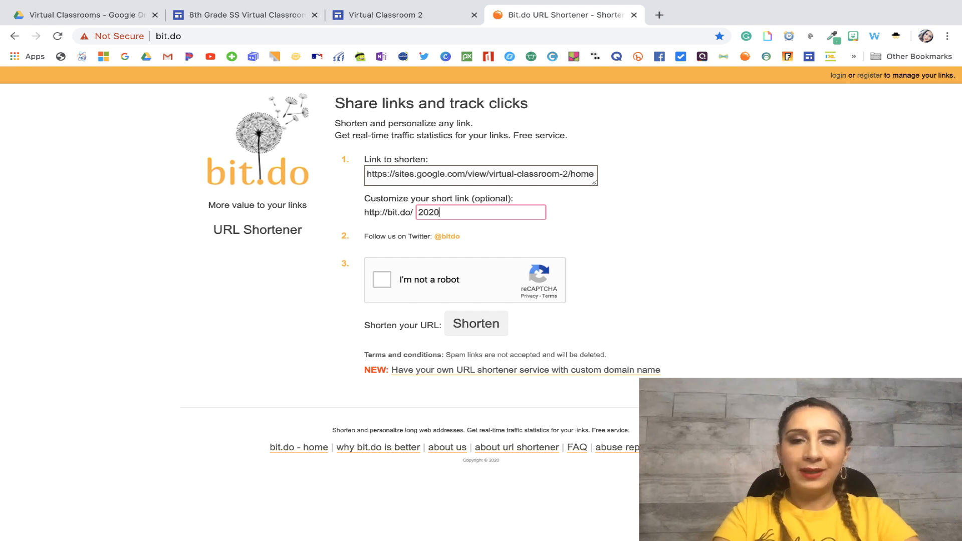
text(JHS)
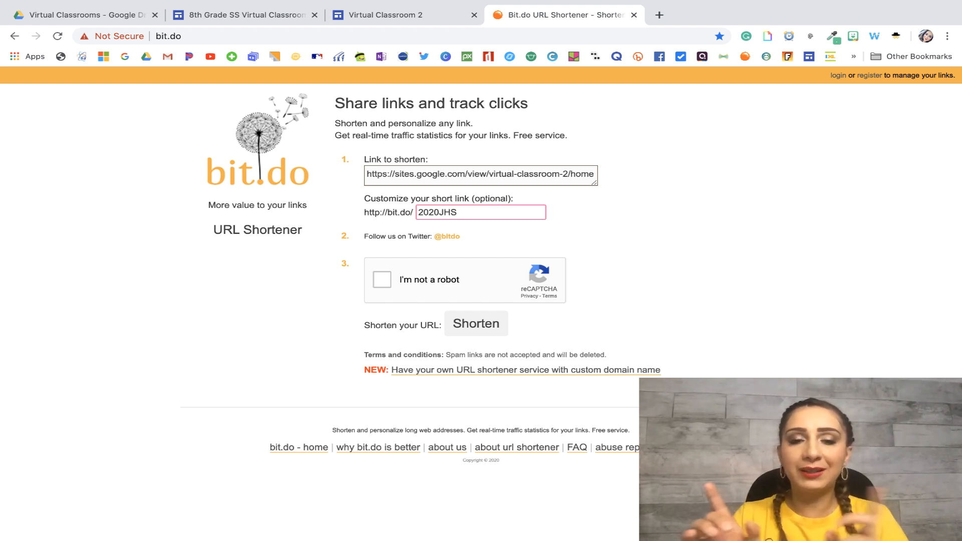
click(381, 281)
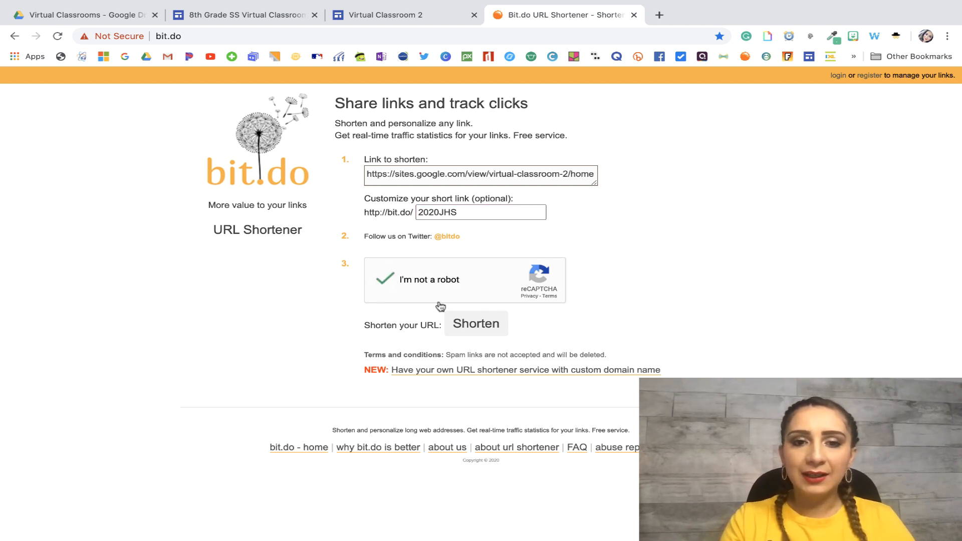
click(472, 326)
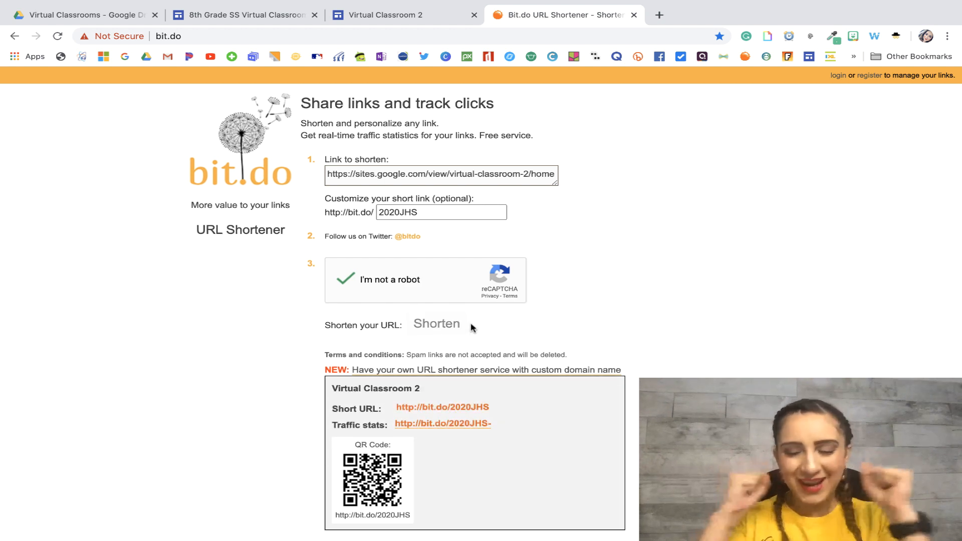
scroll(473, 328, down, 2)
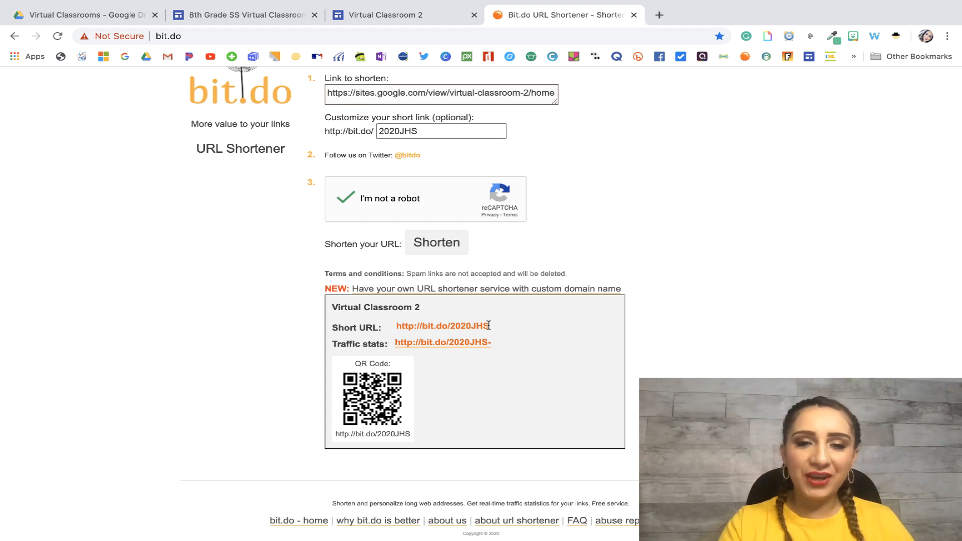
drag(496, 326, 396, 326)
click(537, 370)
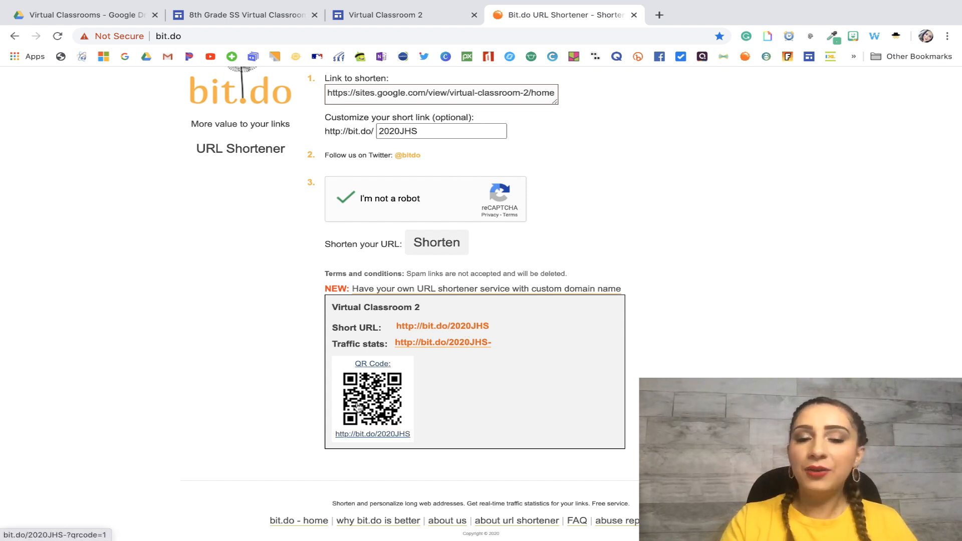
click(464, 326)
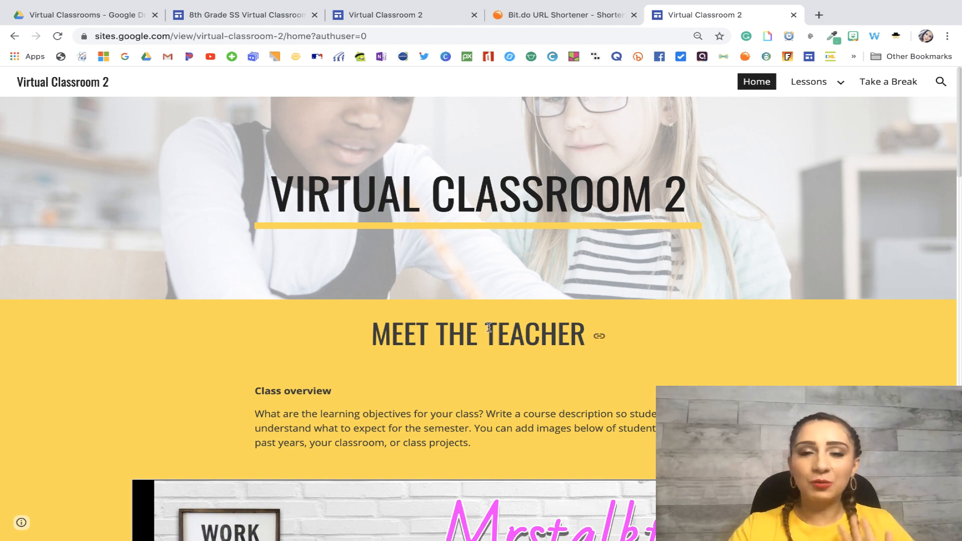
scroll(489, 327, down, 10)
scroll(489, 329, down, 3)
scroll(488, 327, up, 13)
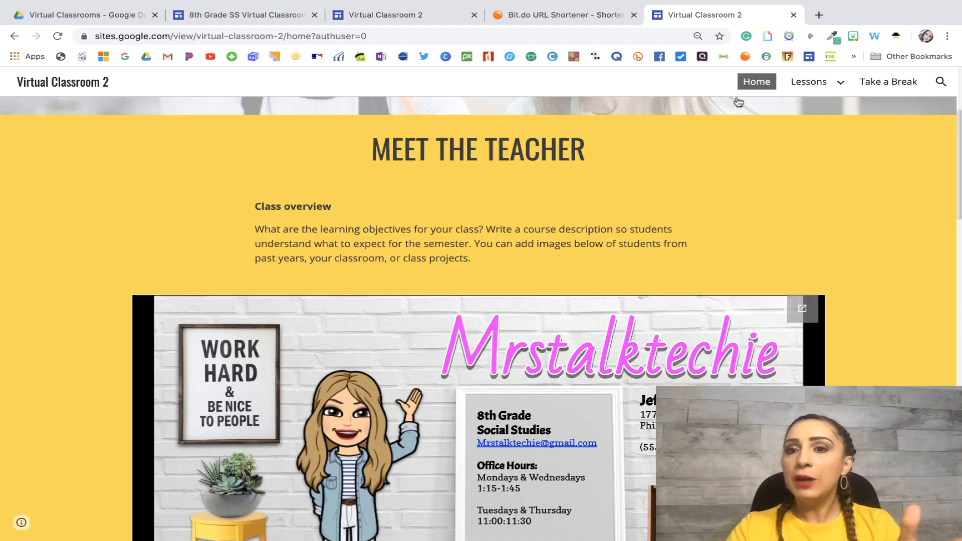
Open the published 1st Six Weeks lesson page and test the link of activity 1 in its embedded slides.
mouse_move(801, 84)
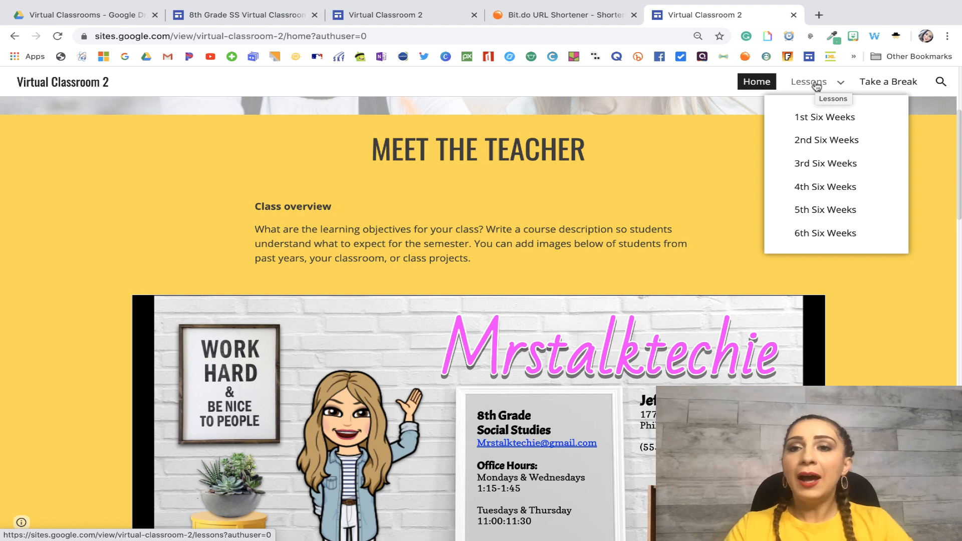
click(800, 119)
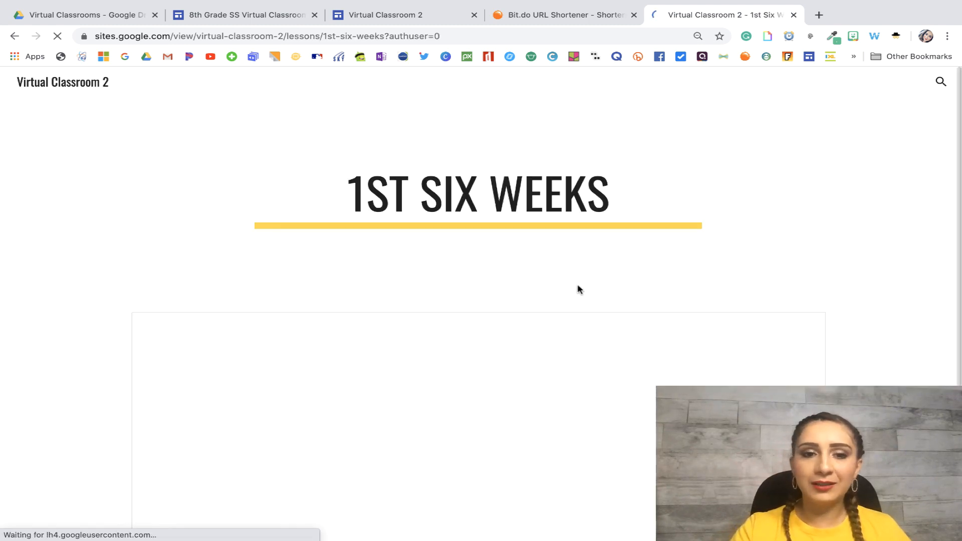
scroll(544, 317, down, 4)
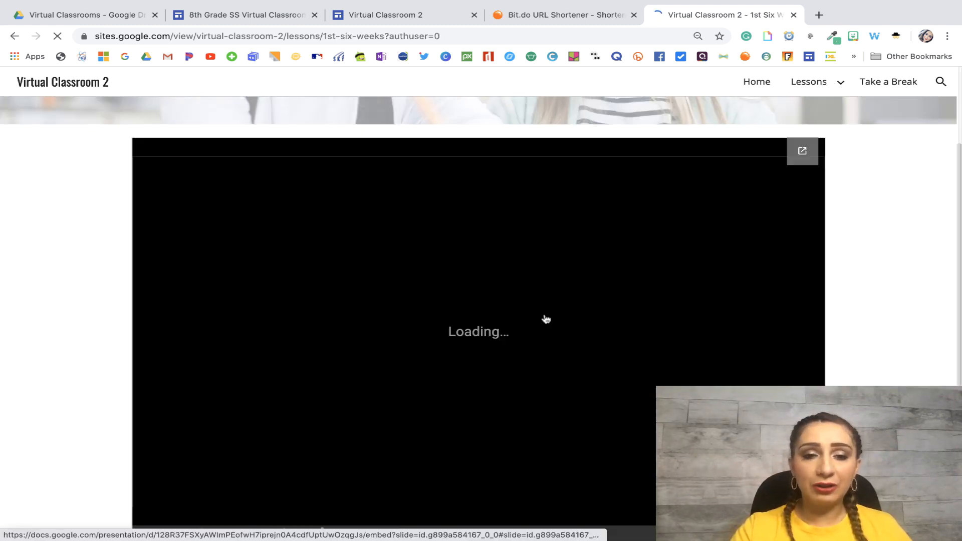
scroll(546, 320, down, 1)
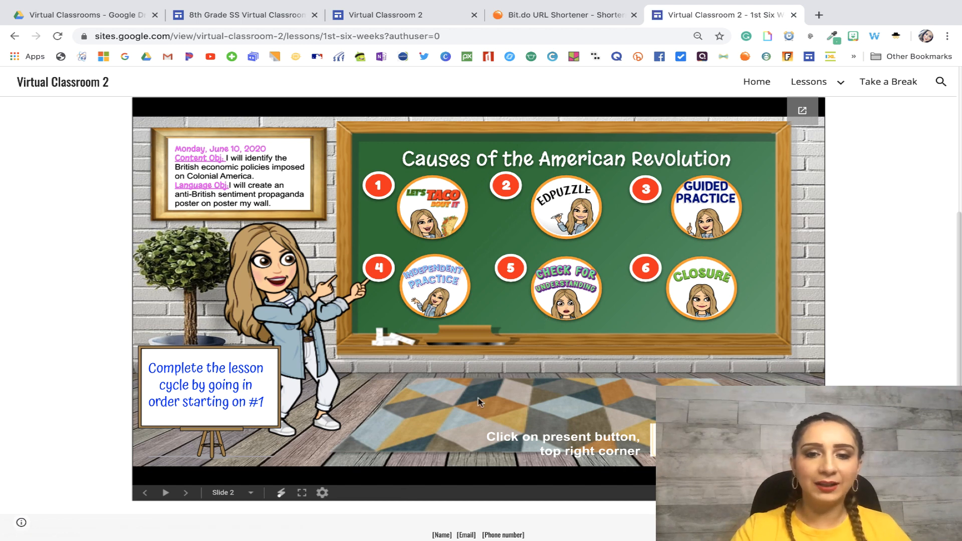
click(426, 209)
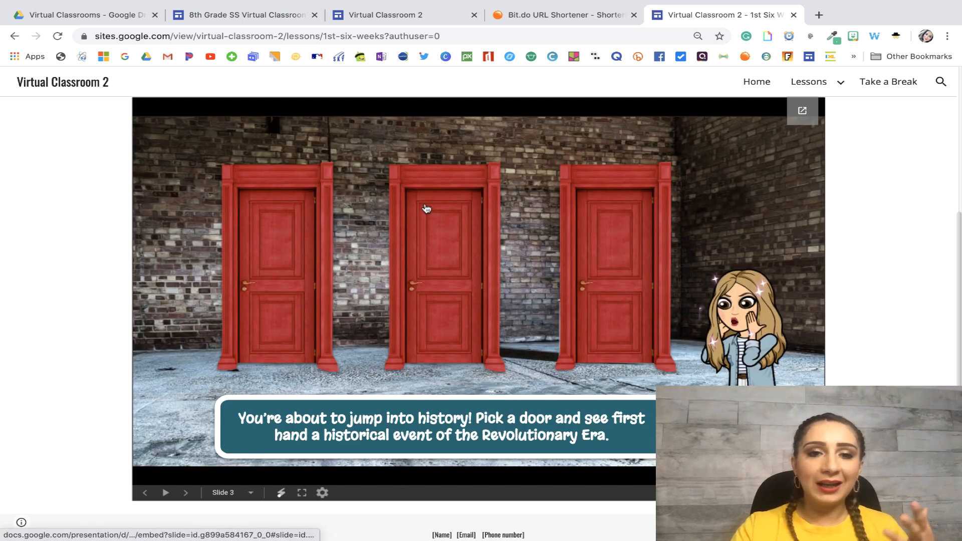